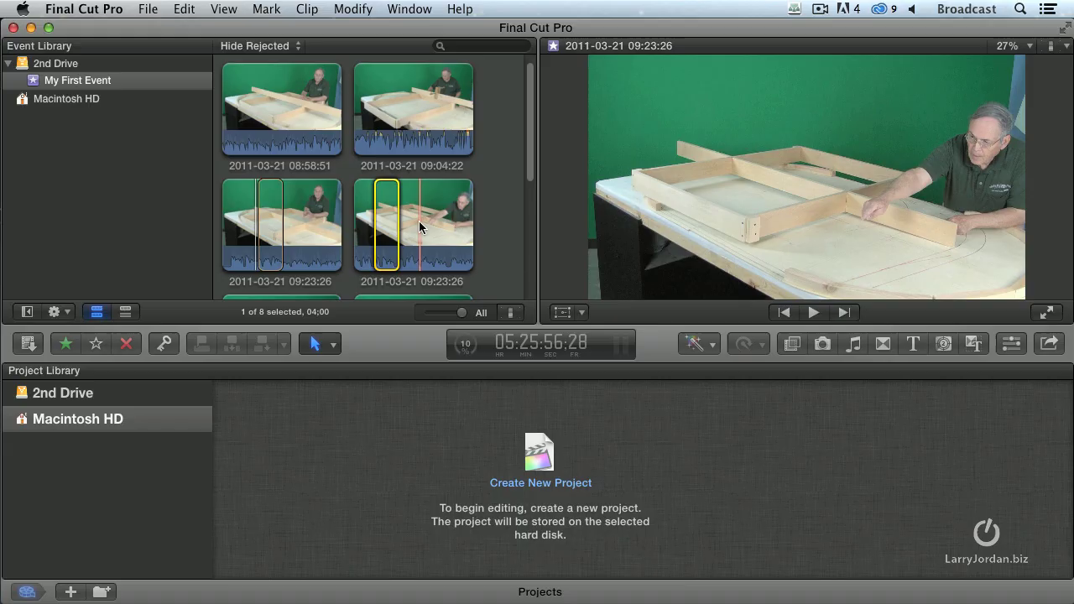
Create a new event named 'Pond 5' on 2nd Drive from the File menu.
left_click(150, 188)
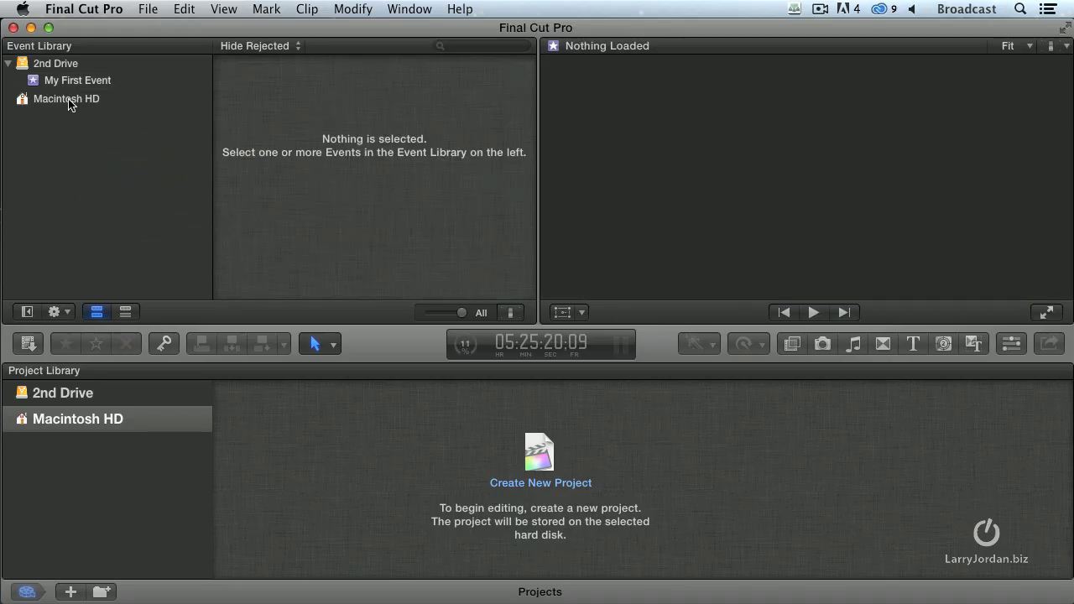
left_click(42, 66)
left_click(147, 9)
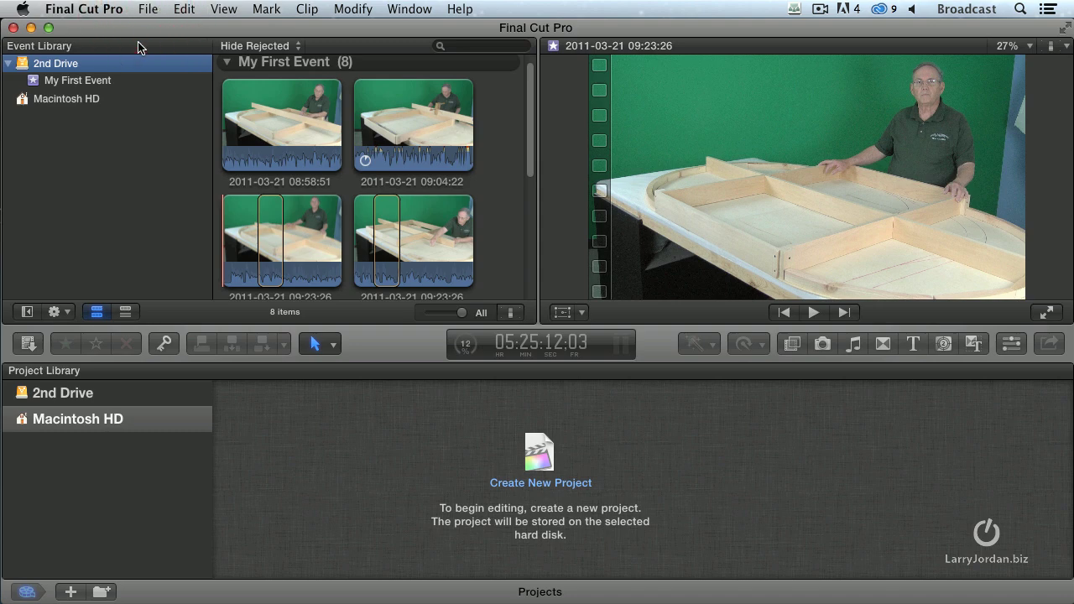
left_click(150, 70)
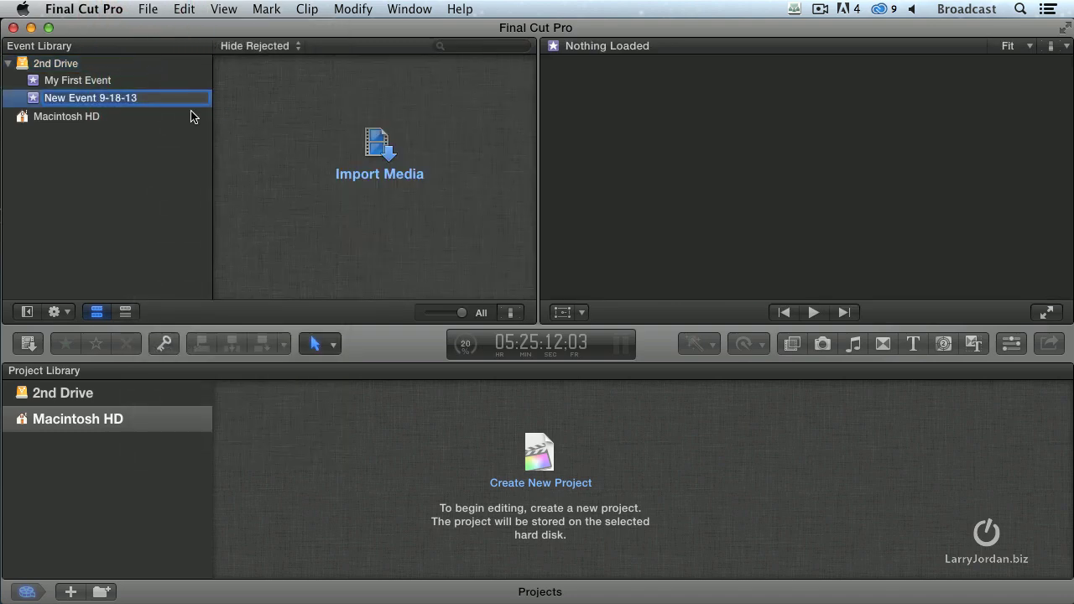
type("Pond 5")
key("Return")
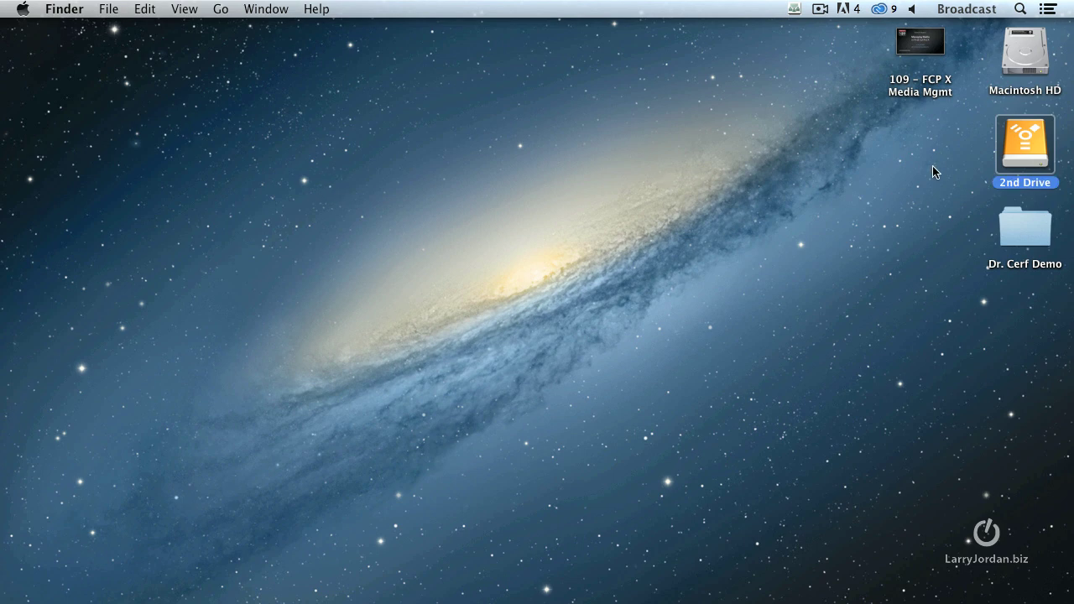
Open 2nd Drive in Finder and expand the Media Samples and Pond5 clips folders.
double_click(1016, 152)
scroll(479, 218, "down", 2)
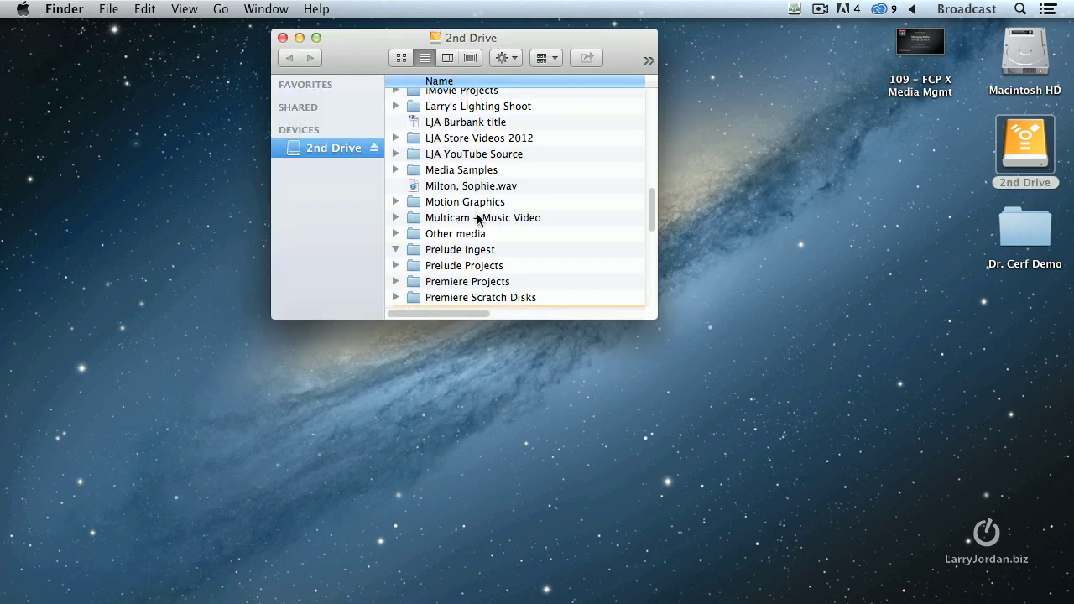
left_click(395, 170)
scroll(566, 194, "down", 10)
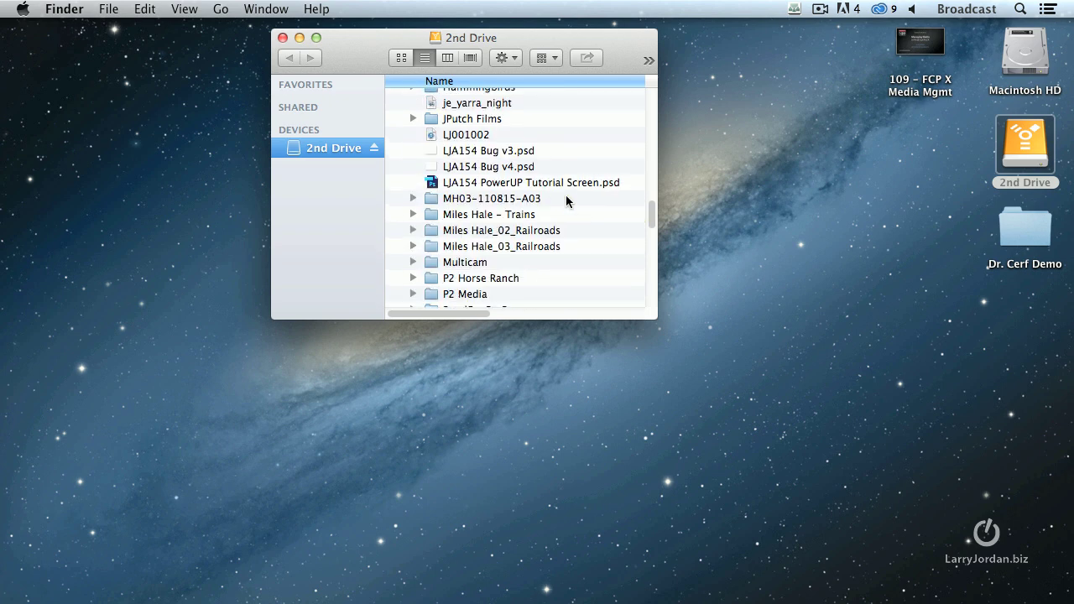
scroll(565, 194, "down", 1)
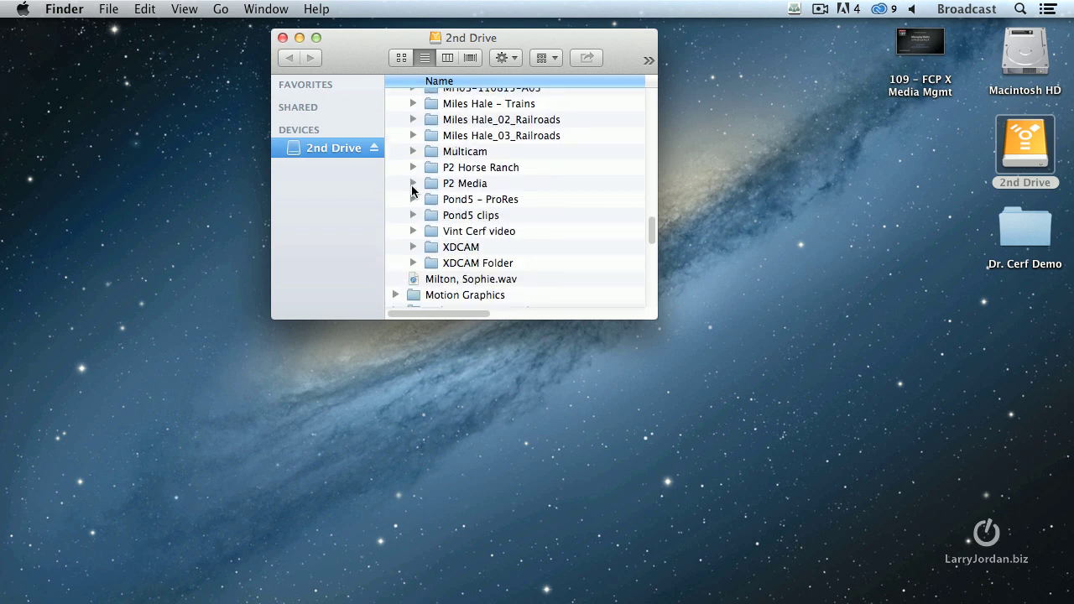
left_click(414, 214)
scroll(582, 211, "down", 2)
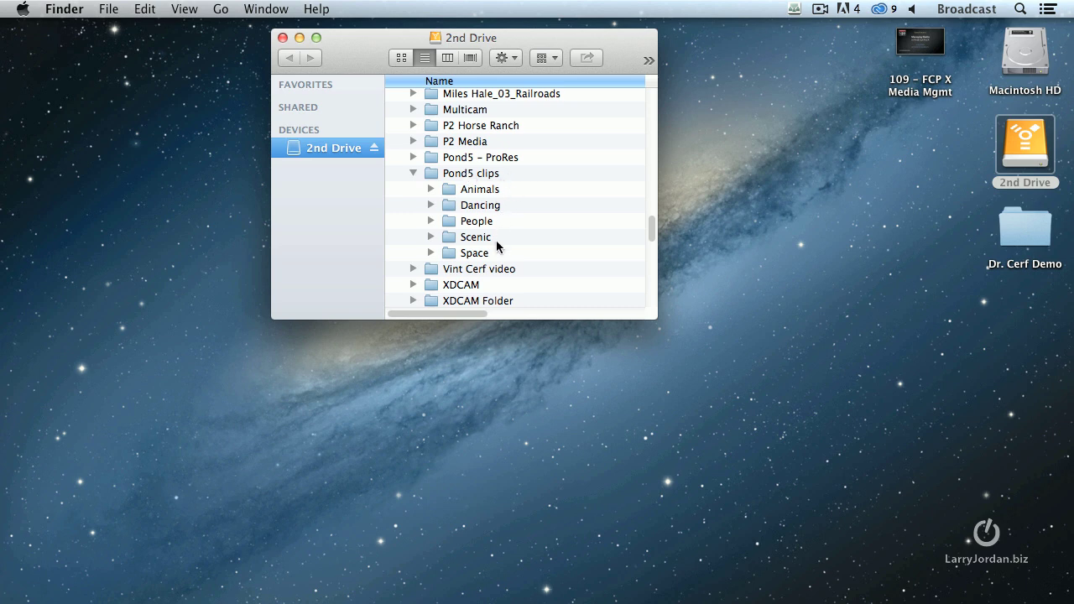
Expand the Scenic subfolder to view its clips, then collapse it again.
left_click(430, 238)
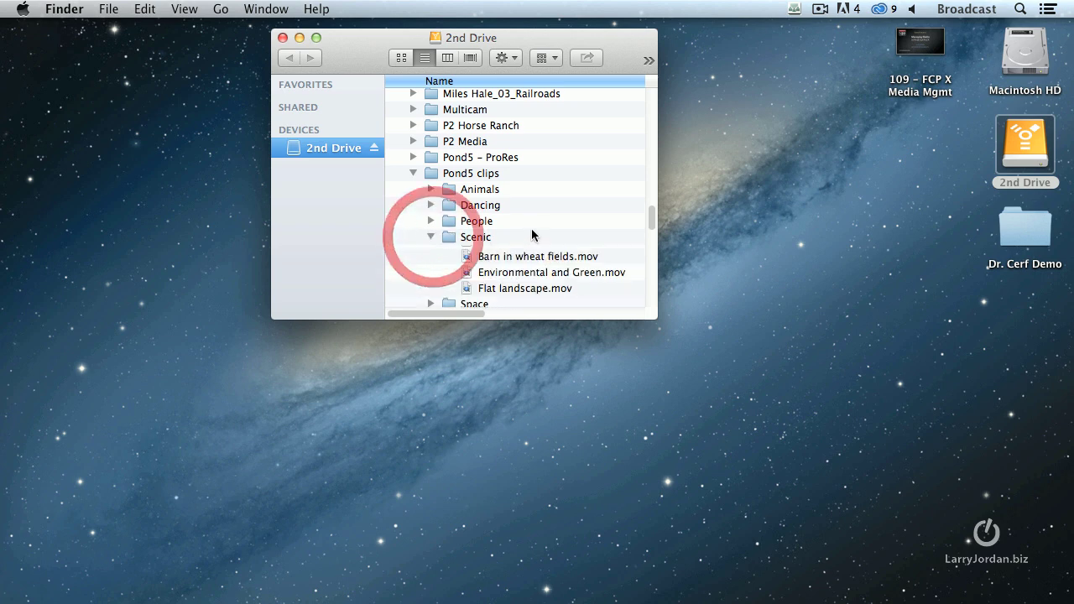
scroll(532, 232, "down", 5)
scroll(532, 235, "up", 5)
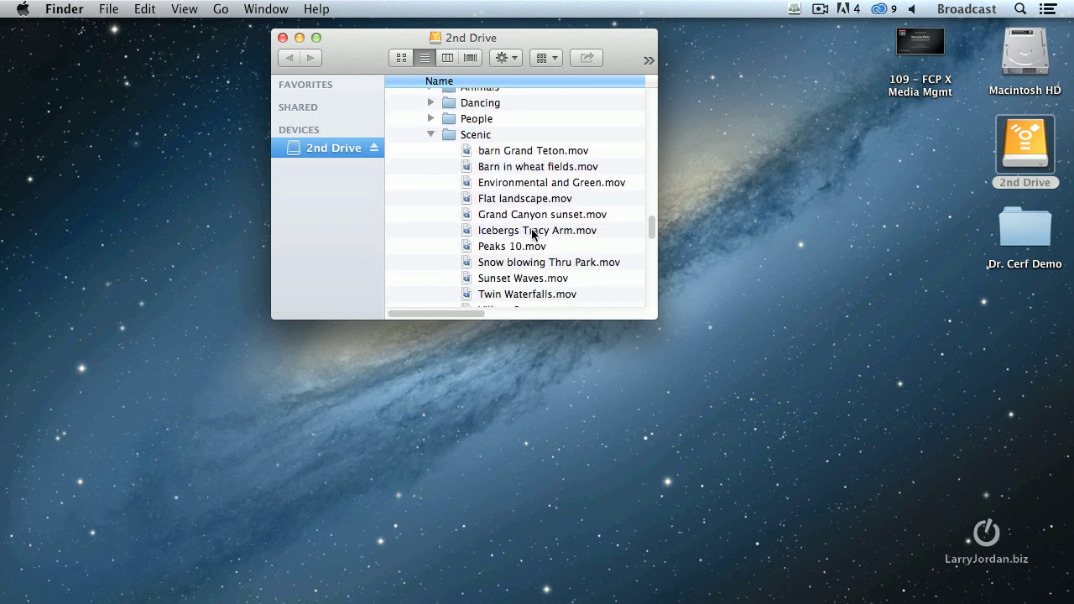
left_click(430, 220)
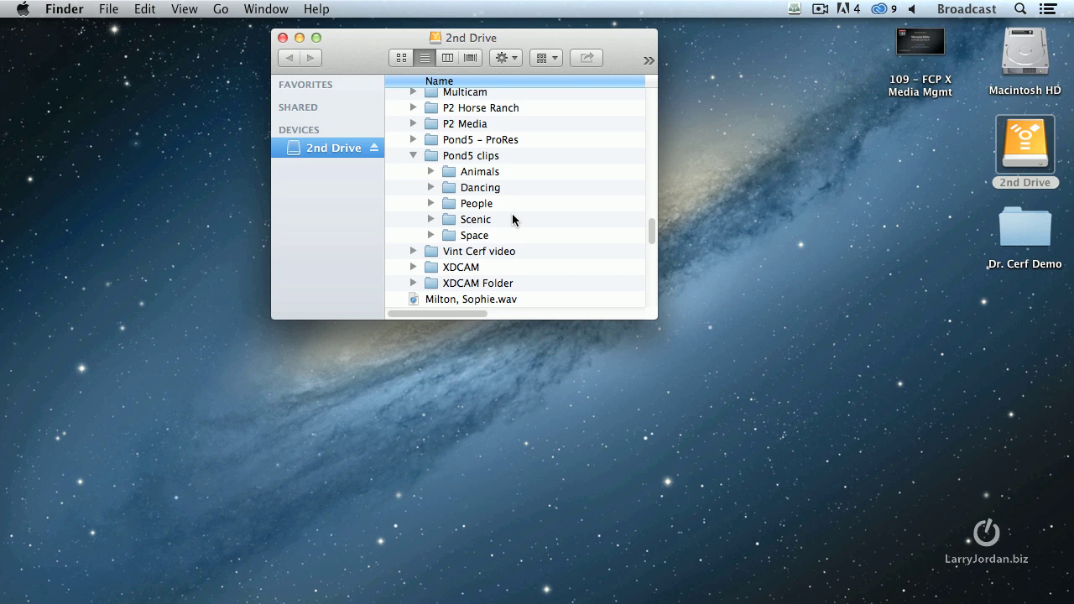
Point out Pond5 clips and its Animals, Dancing and People subfolders, then collapse Pond5 clips.
left_click(428, 156)
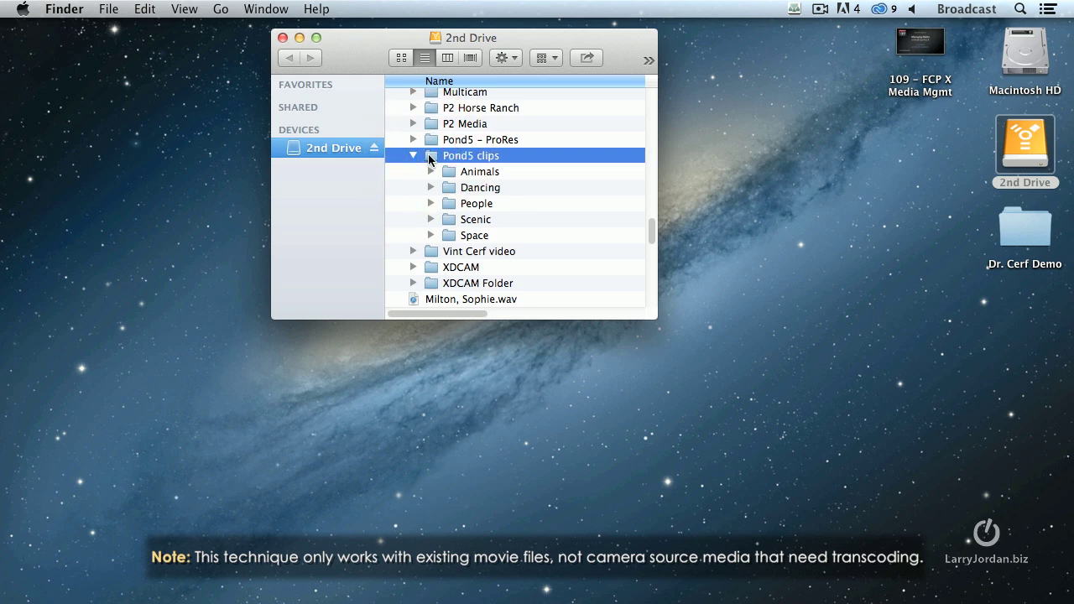
left_click(447, 172)
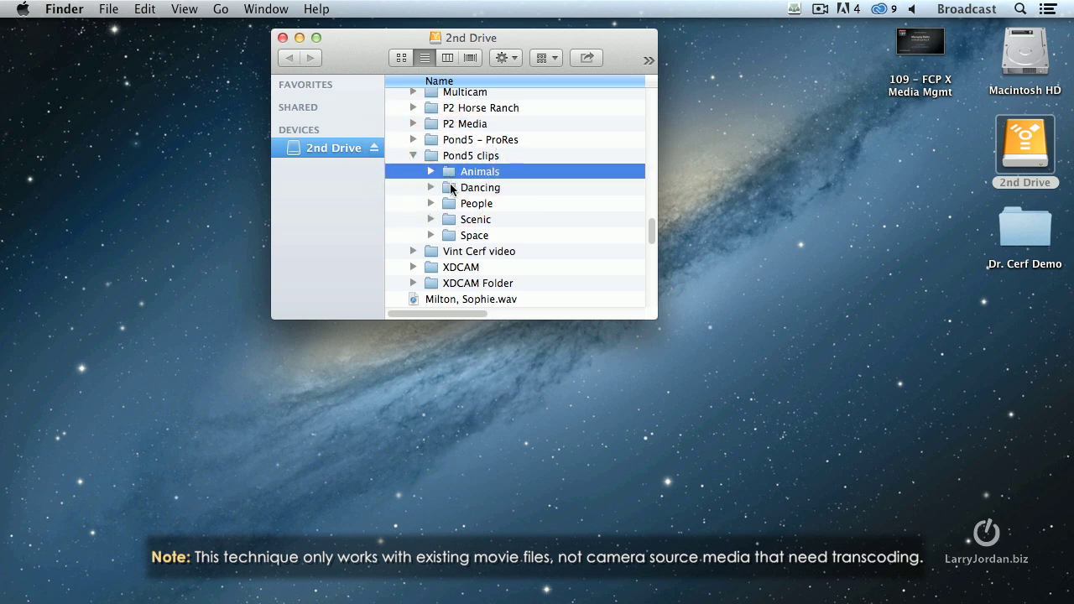
left_click(451, 188)
left_click(445, 204)
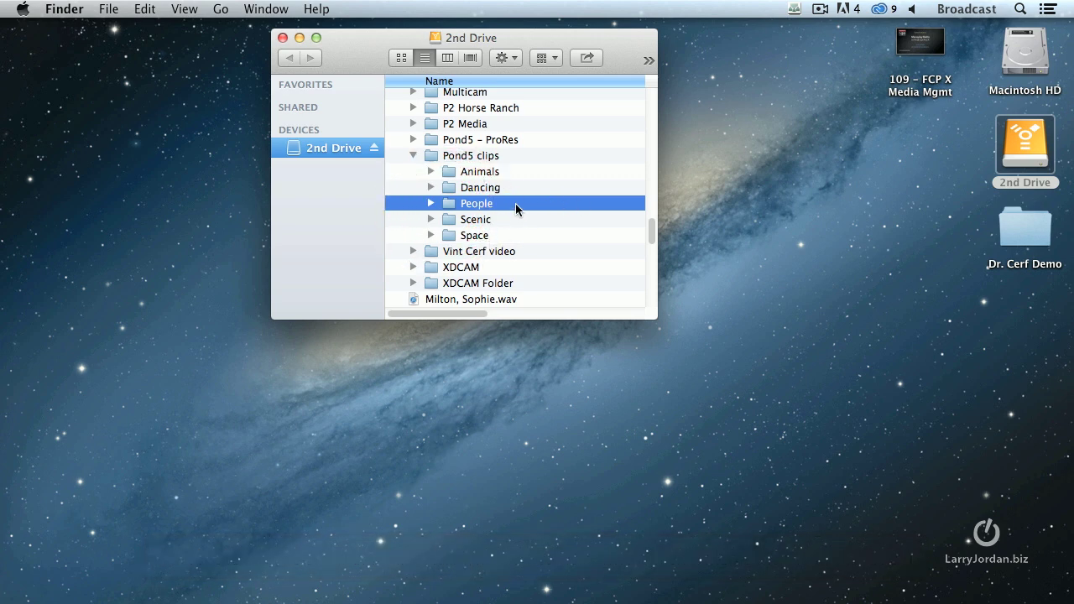
left_click(428, 158)
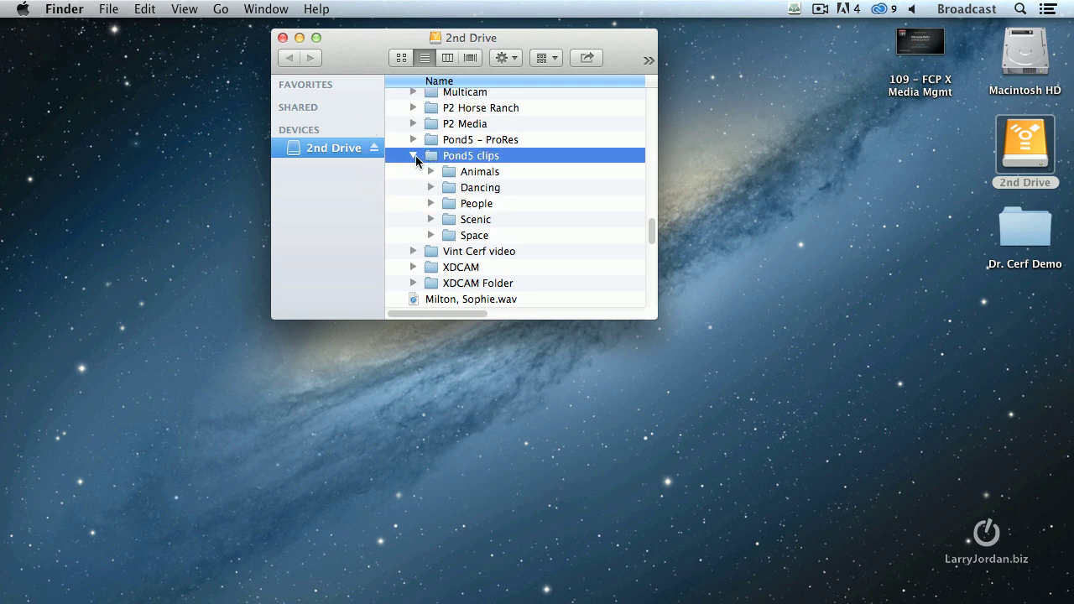
left_click(415, 155)
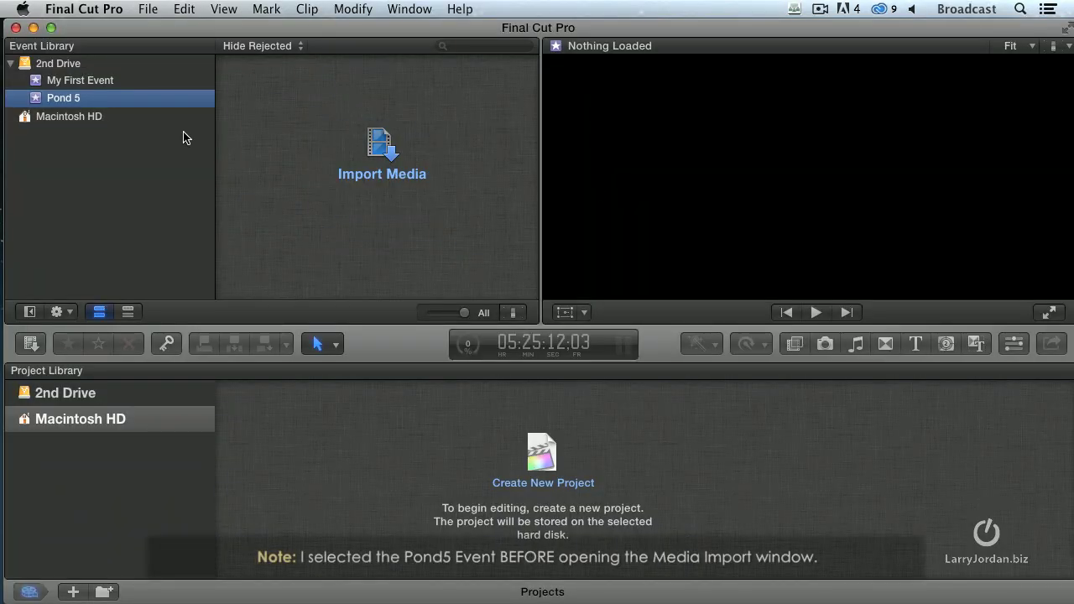
In the Media Import window, browse to Media Samples and select the Pond5 clips folder.
left_click(360, 160)
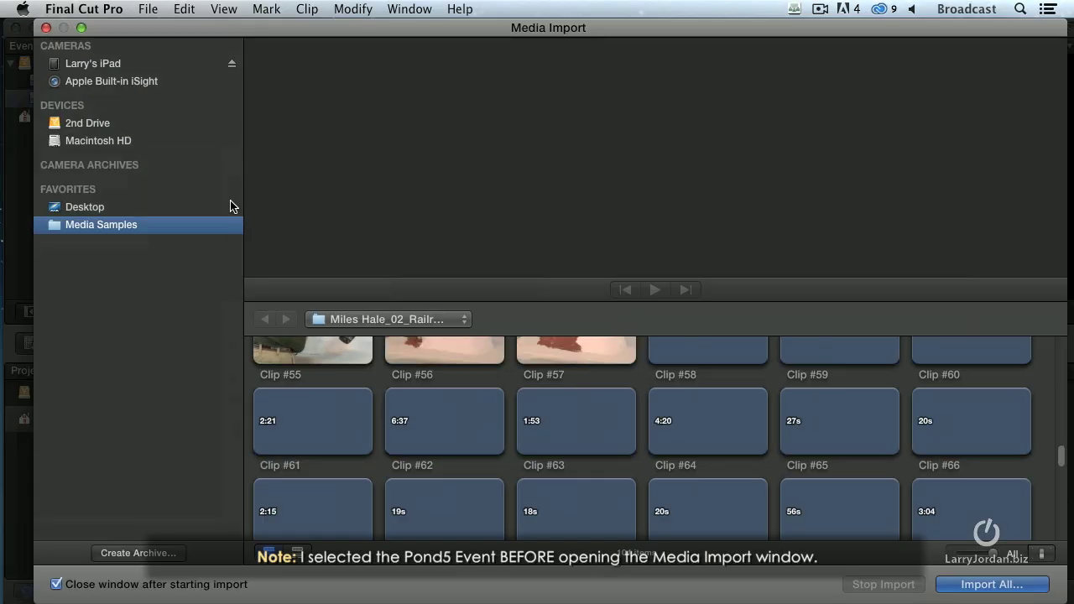
left_click(56, 228)
left_click(412, 324)
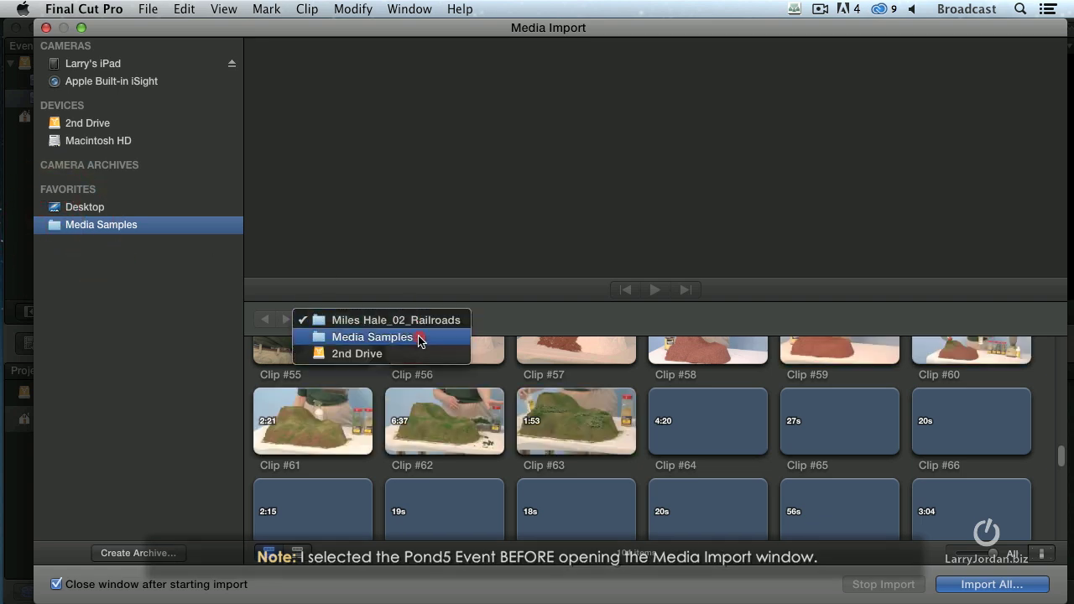
left_click(418, 336)
scroll(380, 496, "down", 15)
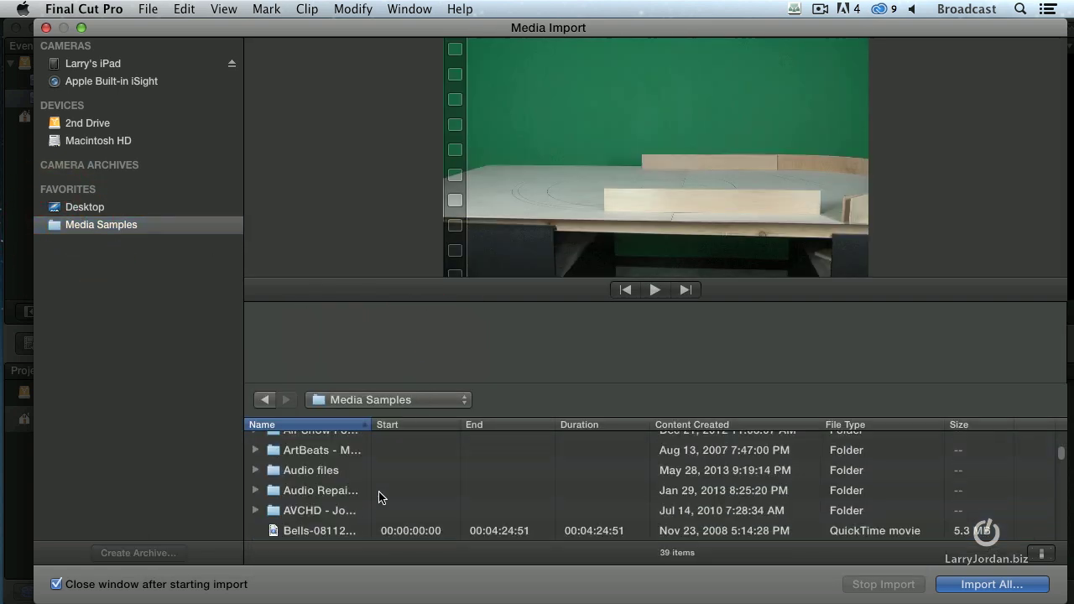
scroll(379, 496, "down", 2)
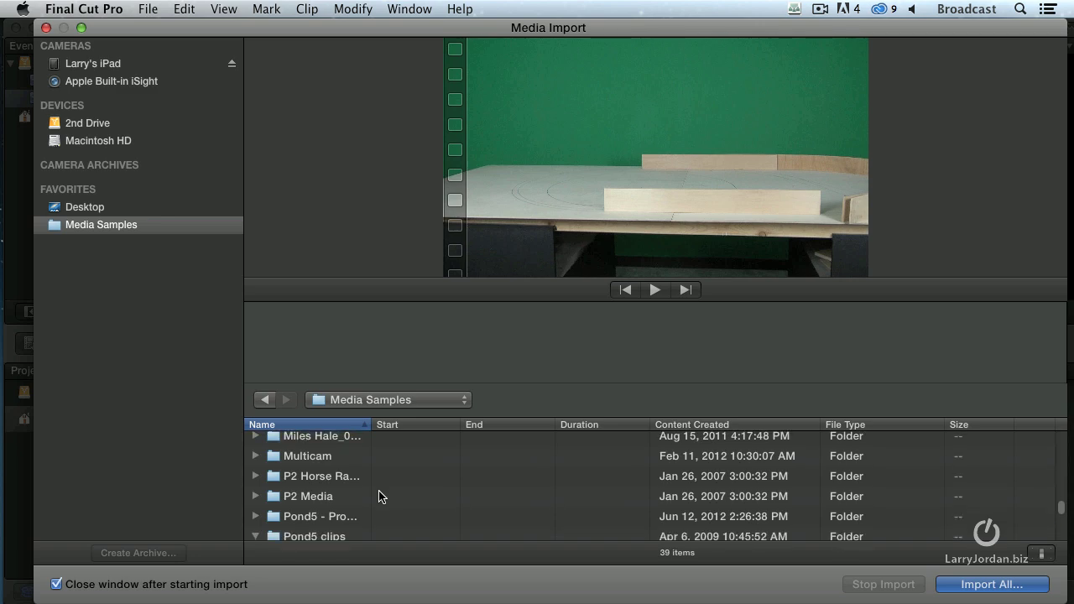
left_click(273, 519)
scroll(404, 497, "down", 3)
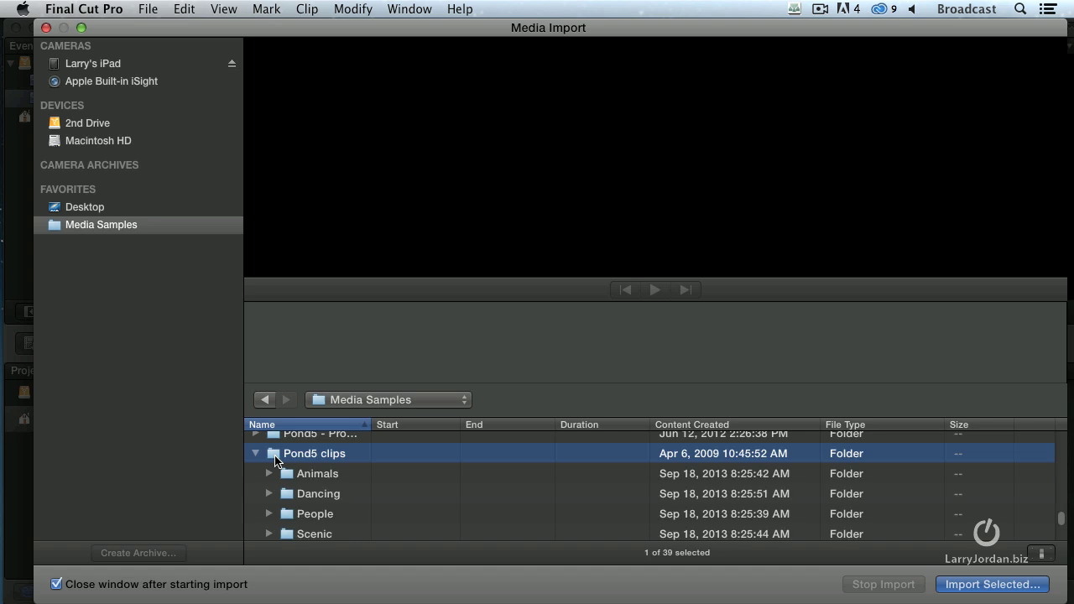
Import Pond5 clips into the existing Pond 5 event with proxy and optimized media disabled.
left_click(1013, 585)
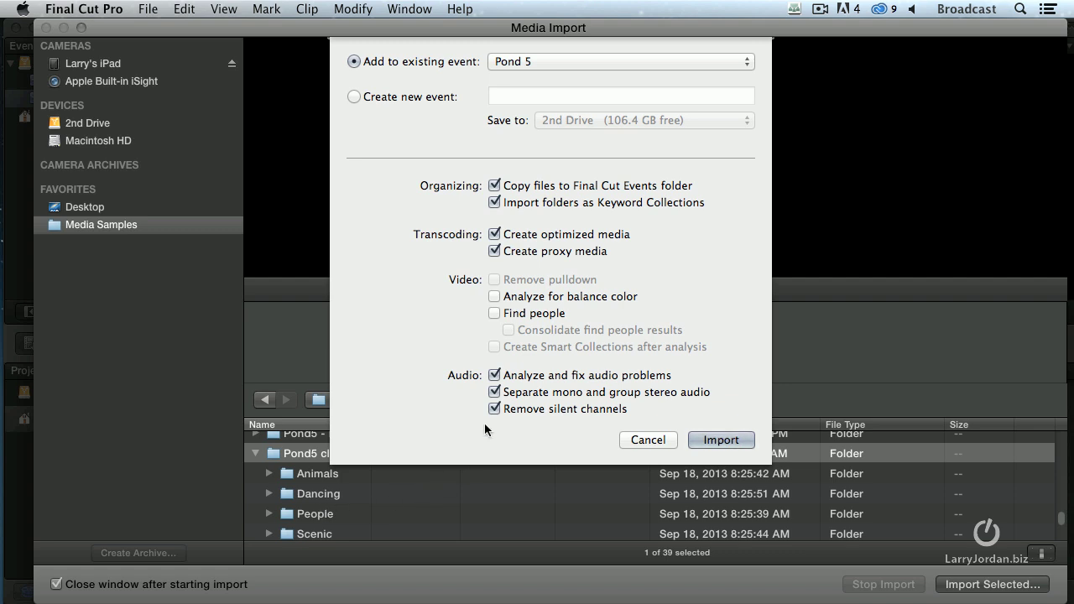
left_click(496, 251)
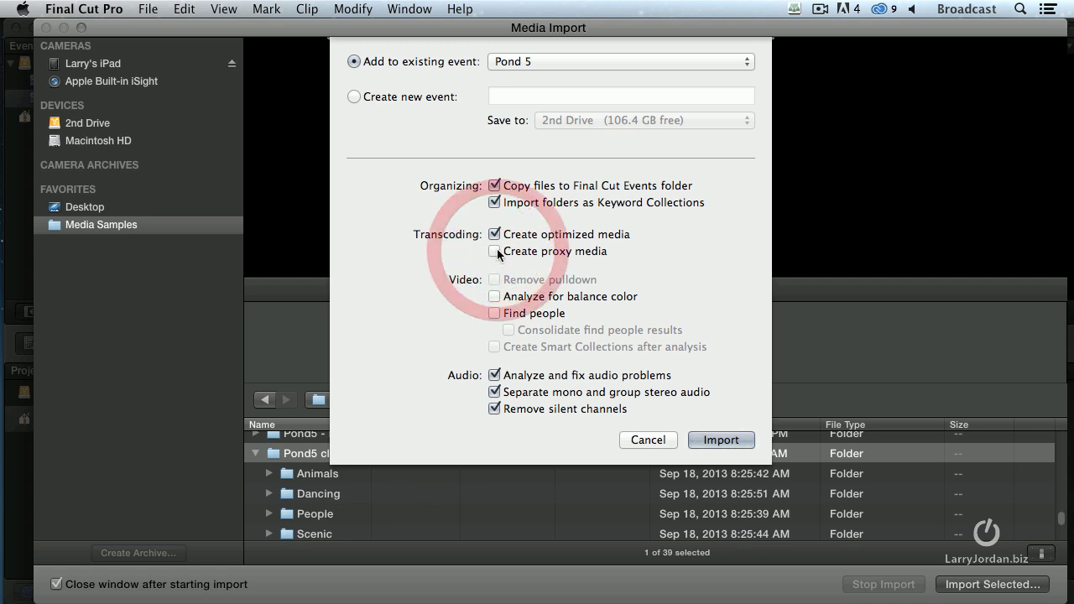
left_click(494, 234)
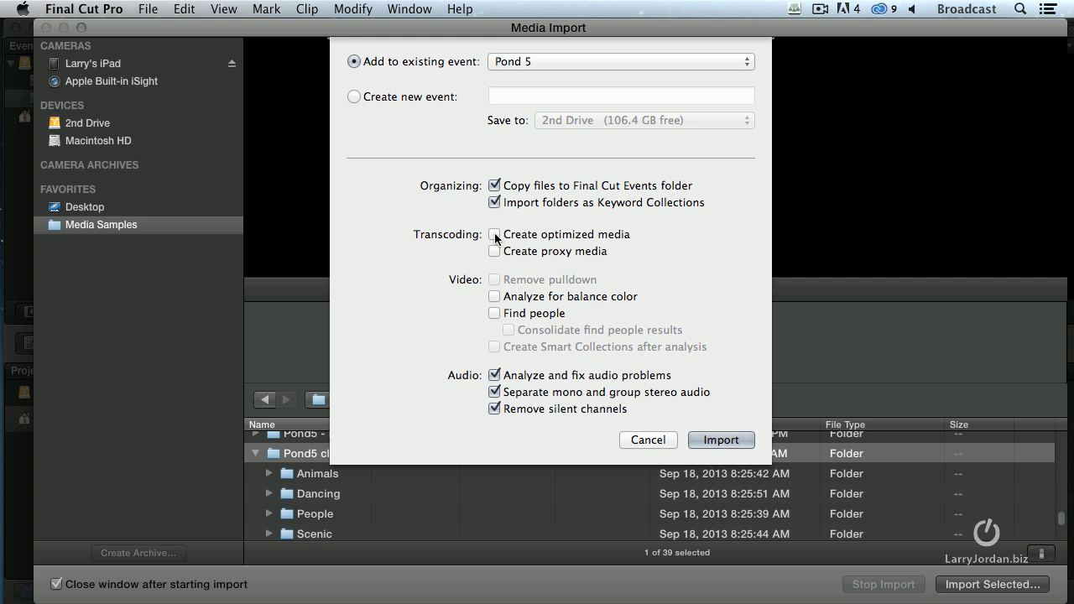
left_click(727, 441)
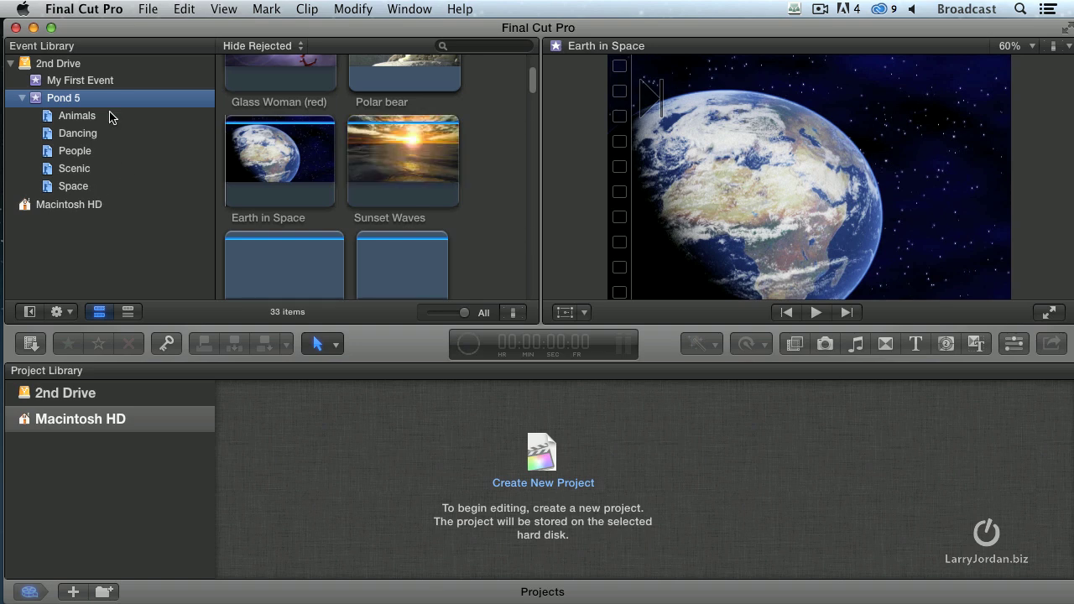
Skim the imported clips and show the Animals keyword collection.
scroll(360, 122, "down", 2)
scroll(362, 136, "up", 3)
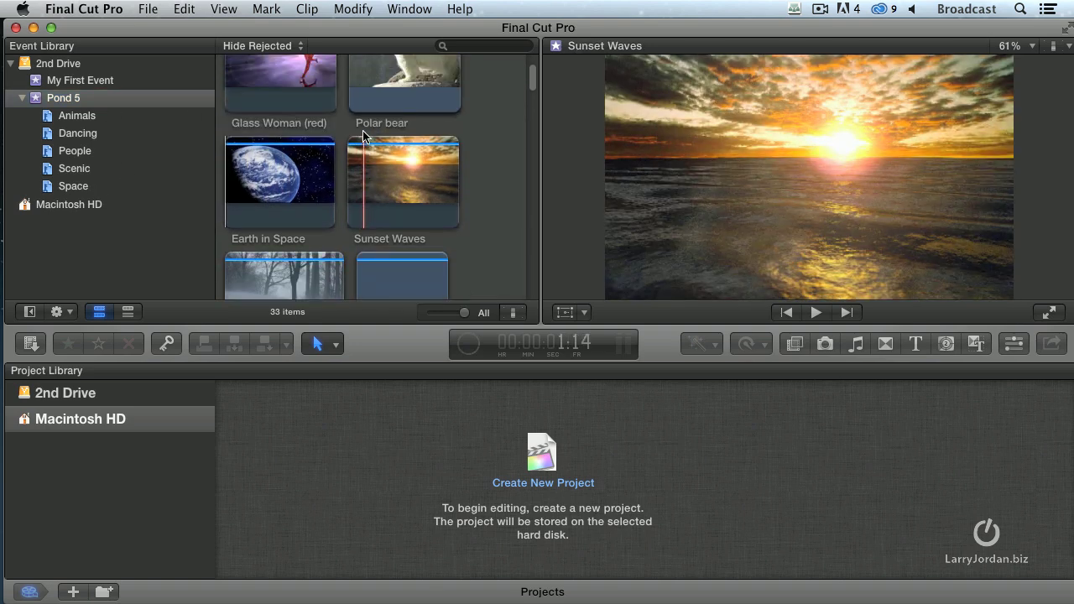
scroll(363, 137, "down", 3)
scroll(364, 136, "down", 10)
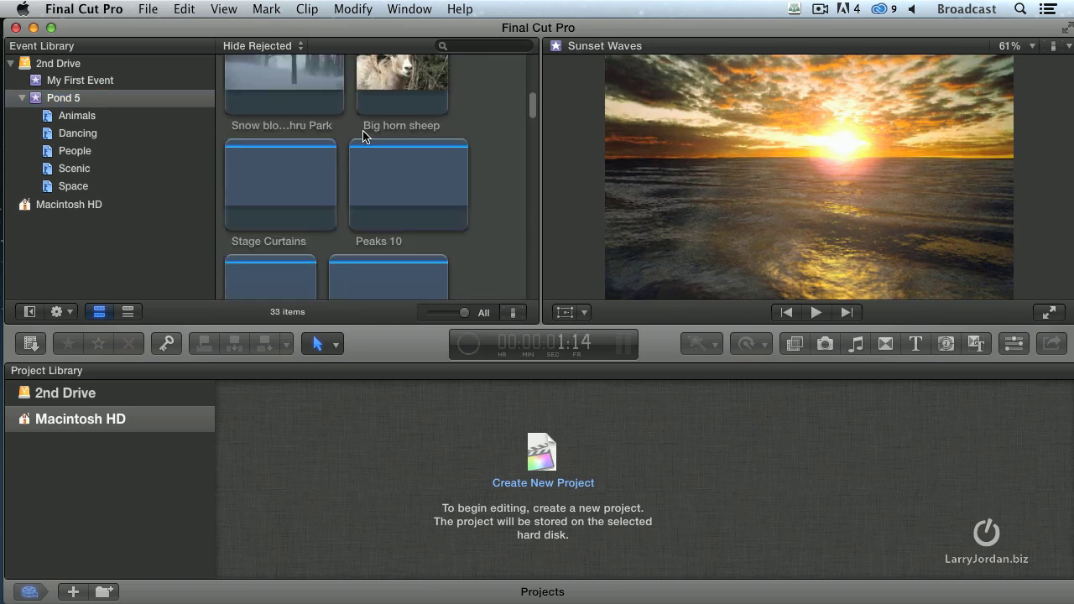
scroll(364, 137, "down", 2)
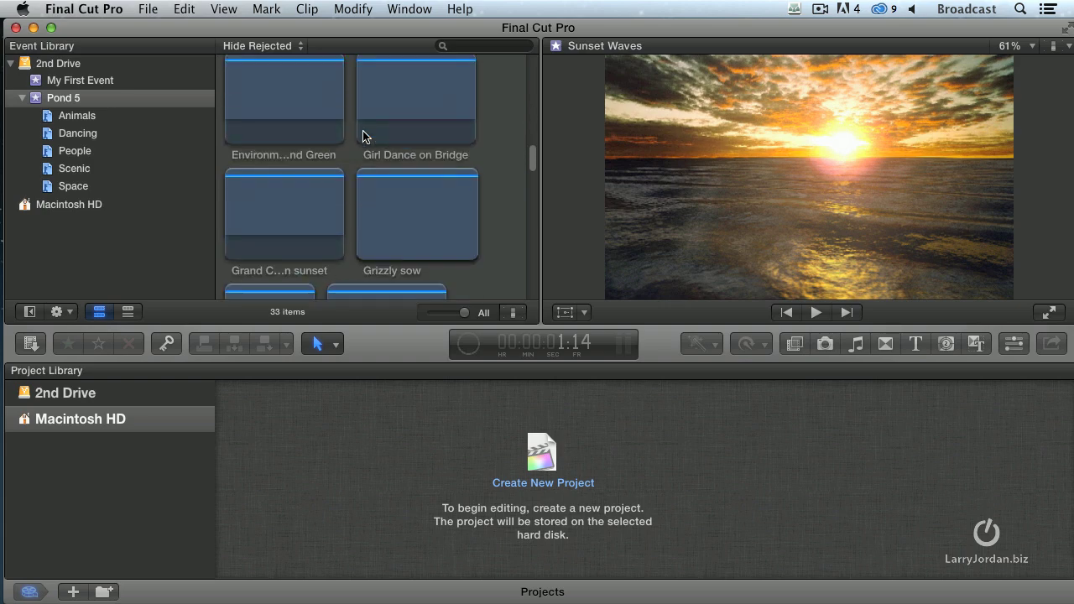
left_click(50, 120)
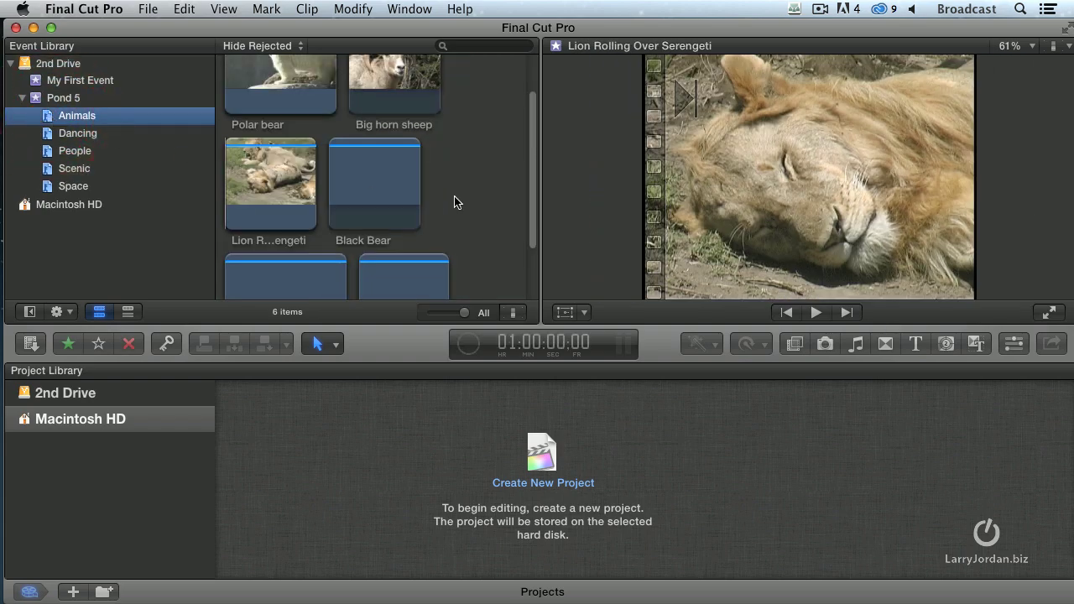
scroll(454, 202, "up", 1)
scroll(454, 202, "down", 3)
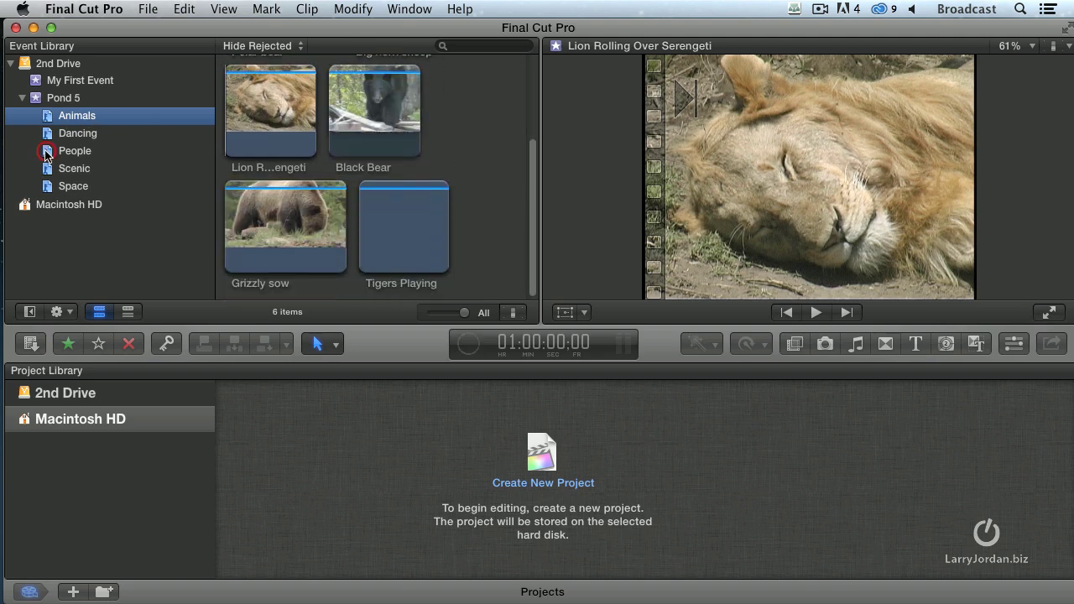
Review the People and Scenic collections, then return to People.
left_click(76, 156)
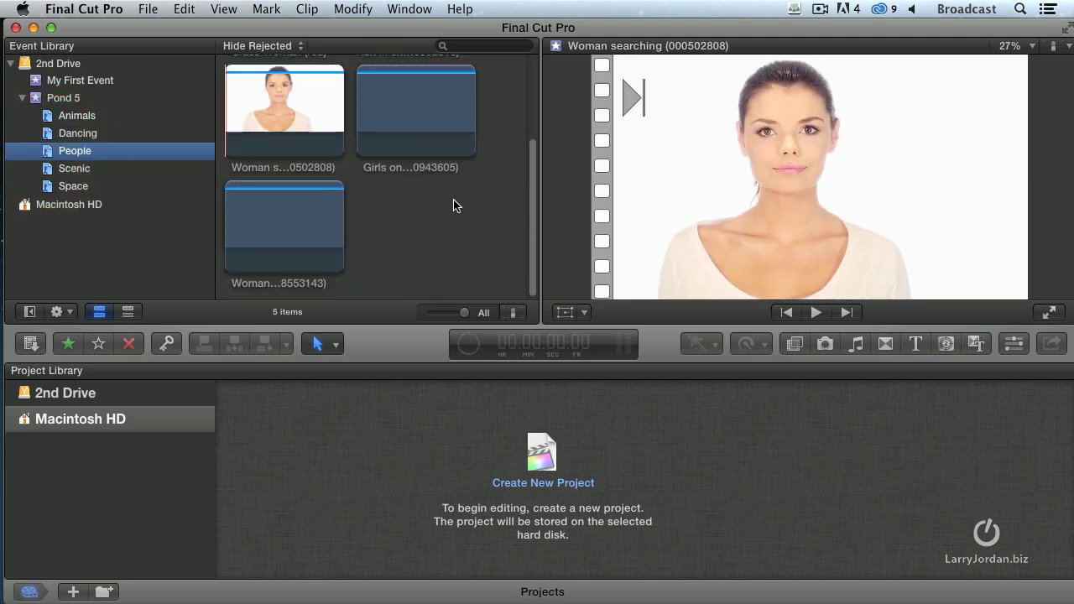
left_click(46, 174)
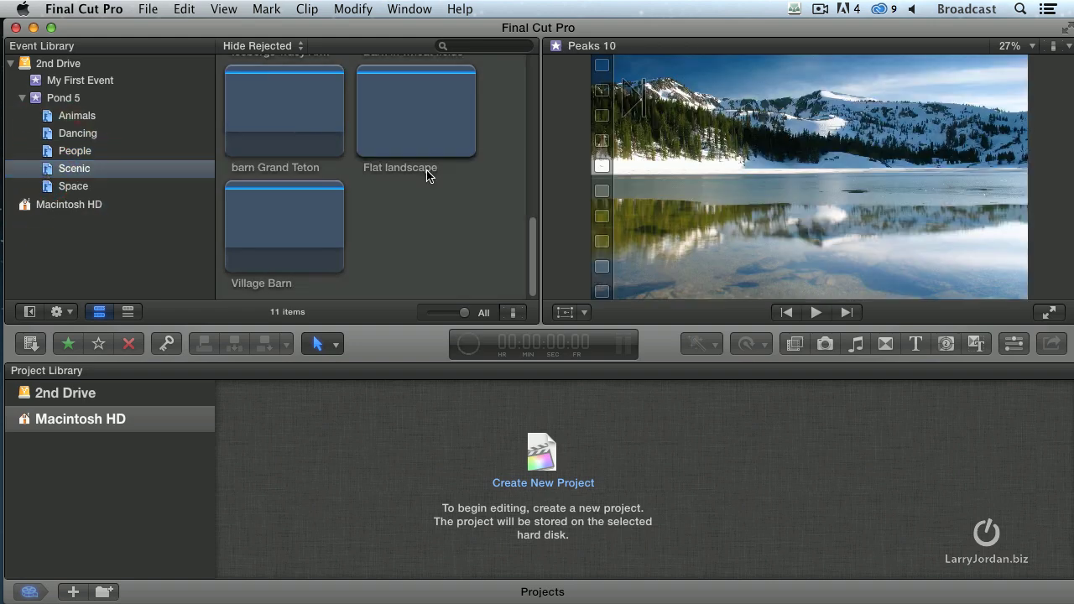
scroll(426, 174, "up", 1)
scroll(427, 175, "up", 3)
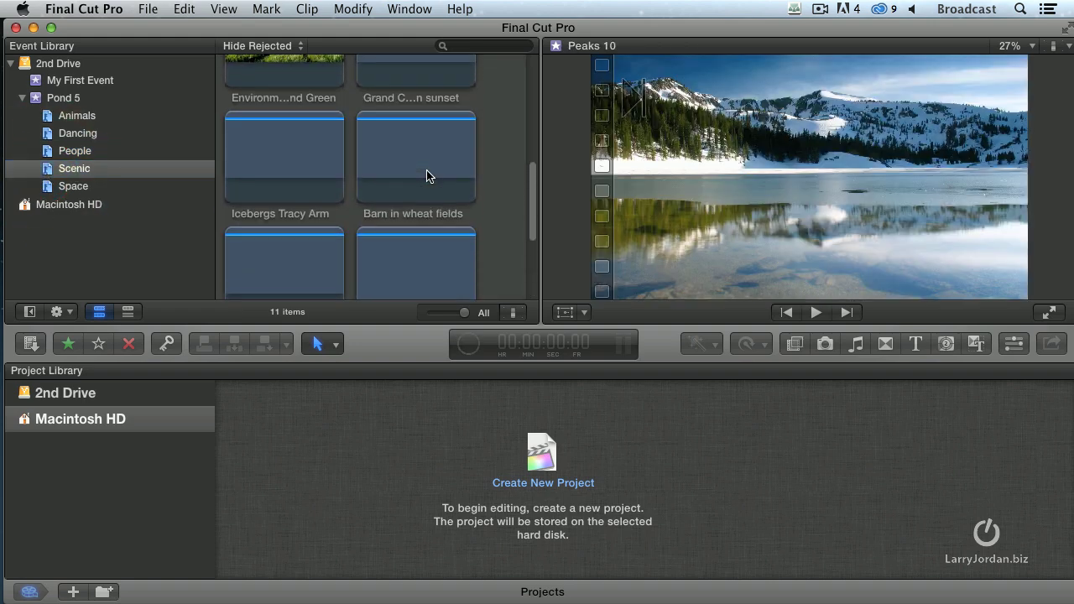
scroll(426, 175, "up", 5)
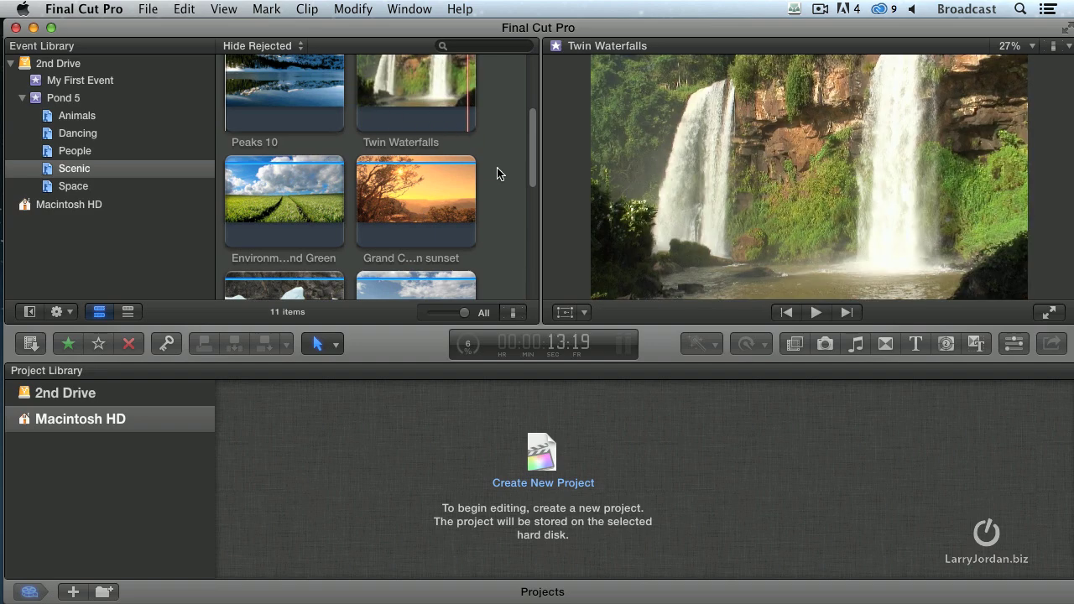
scroll(496, 172, "up", 2)
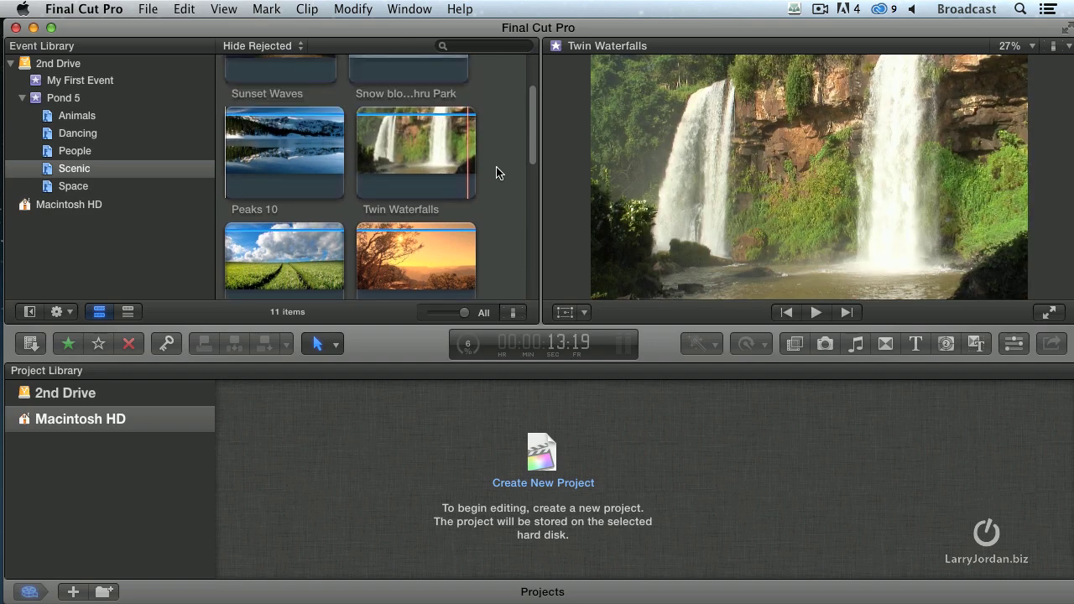
left_click(43, 151)
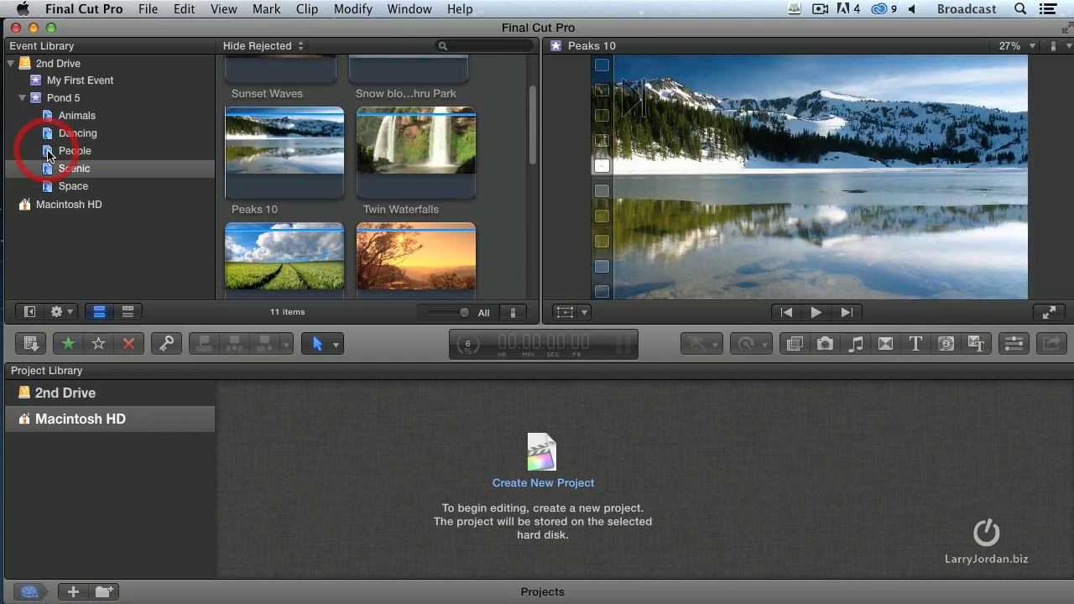
scroll(319, 178, "down", 3)
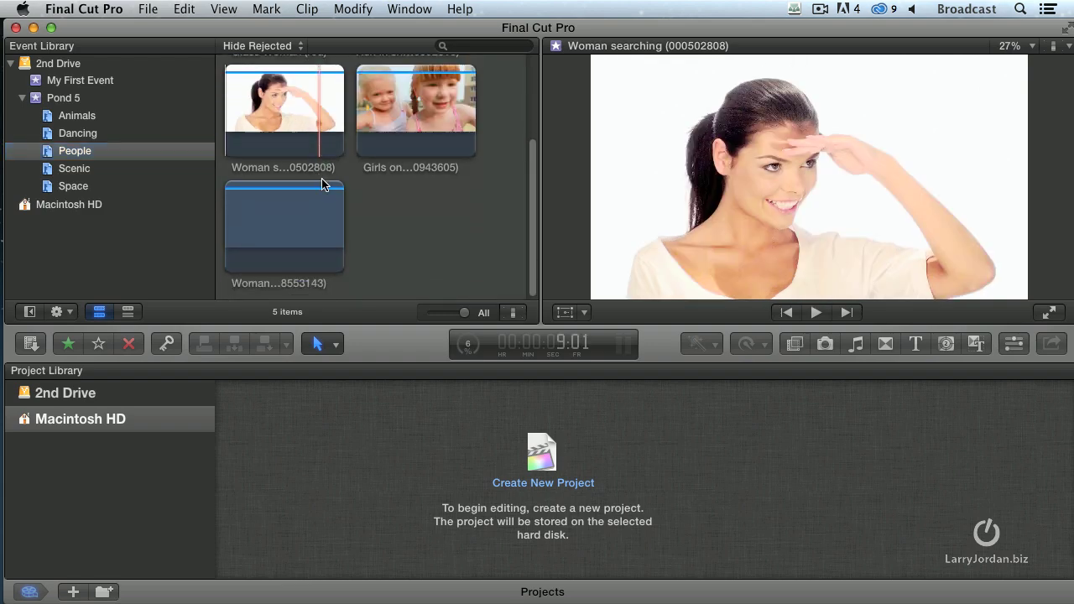
scroll(397, 211, "up", 3)
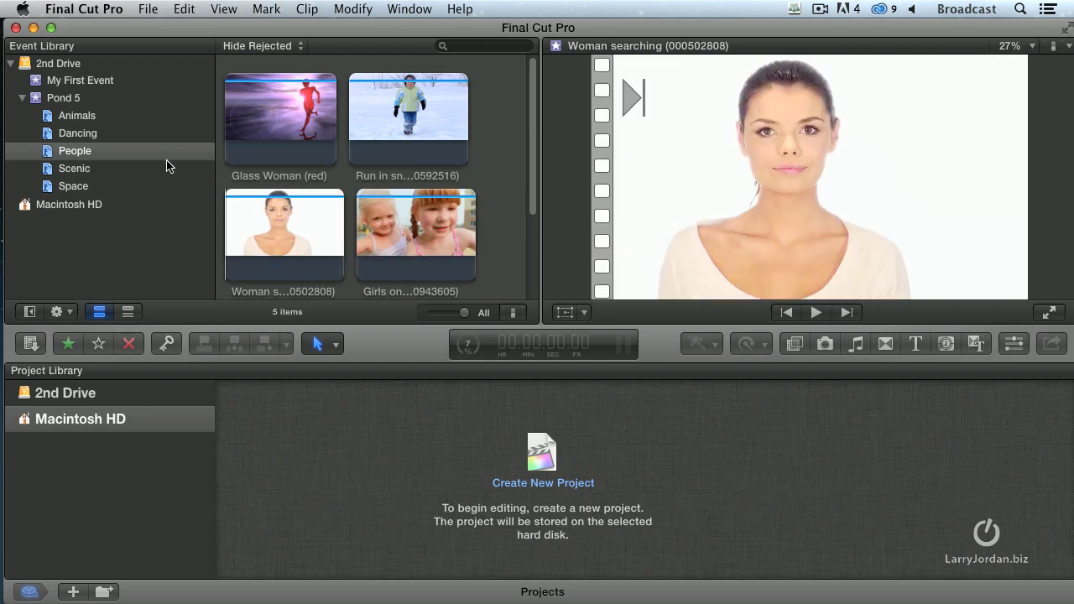
Show the Dancing collection's clips and select the Cambodian Dancer clip.
left_click(51, 132)
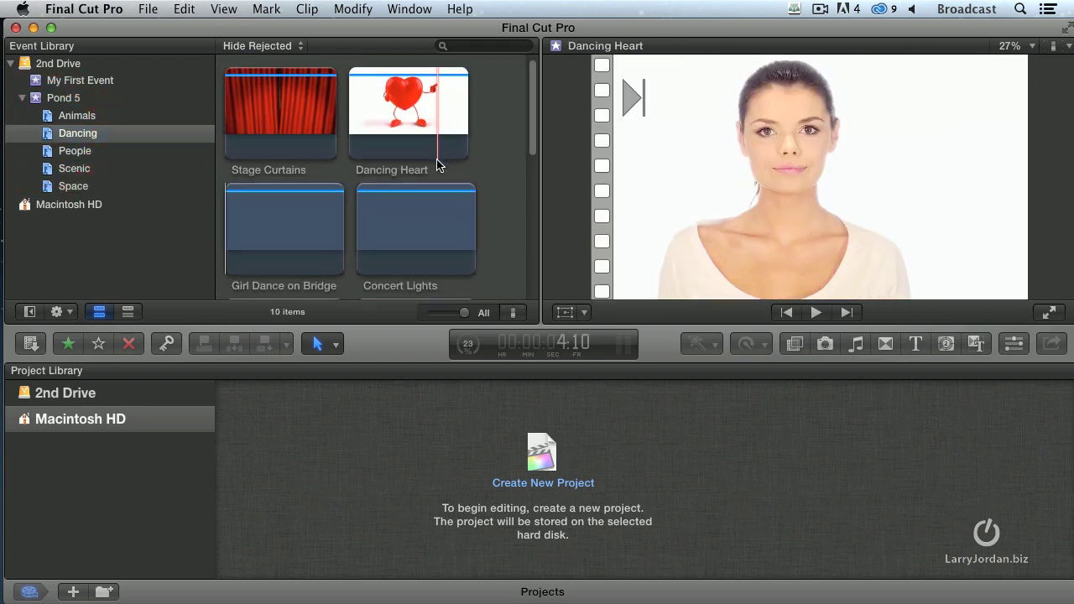
scroll(436, 165, "down", 5)
scroll(436, 164, "down", 4)
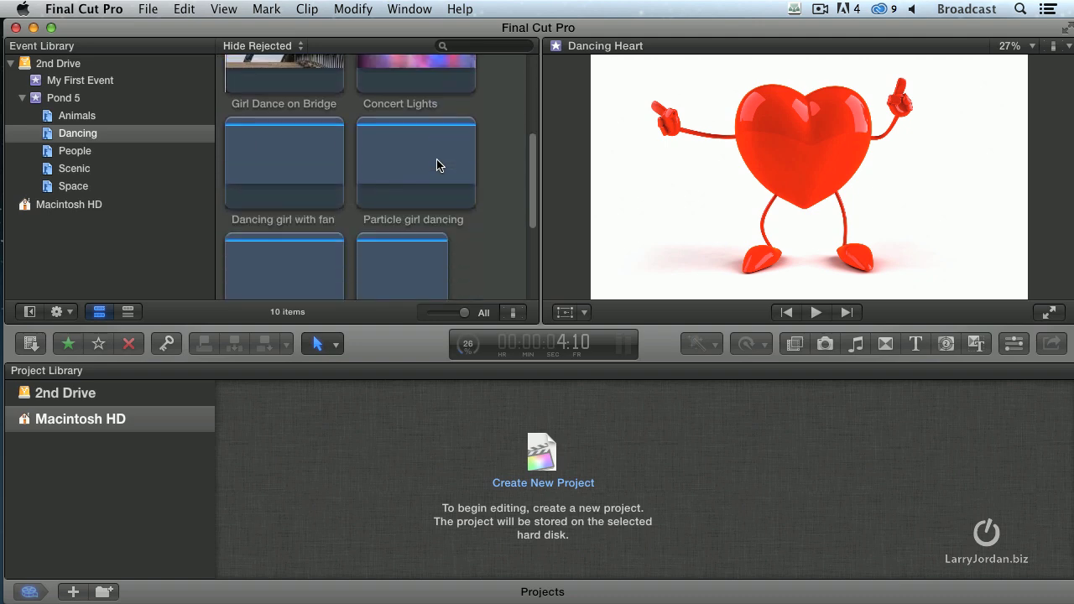
scroll(437, 164, "down", 3)
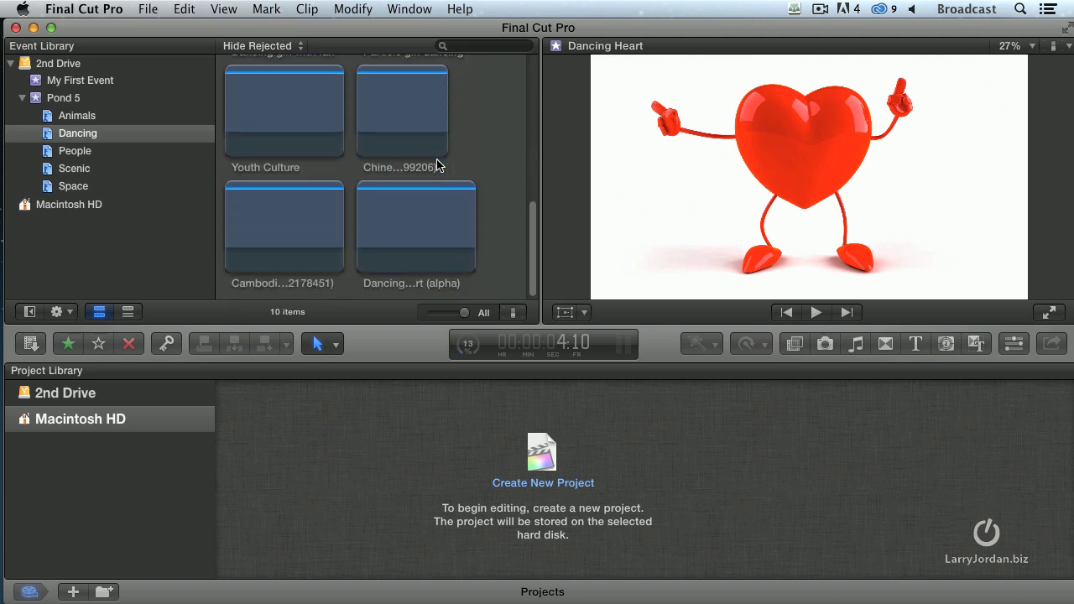
left_click(284, 222)
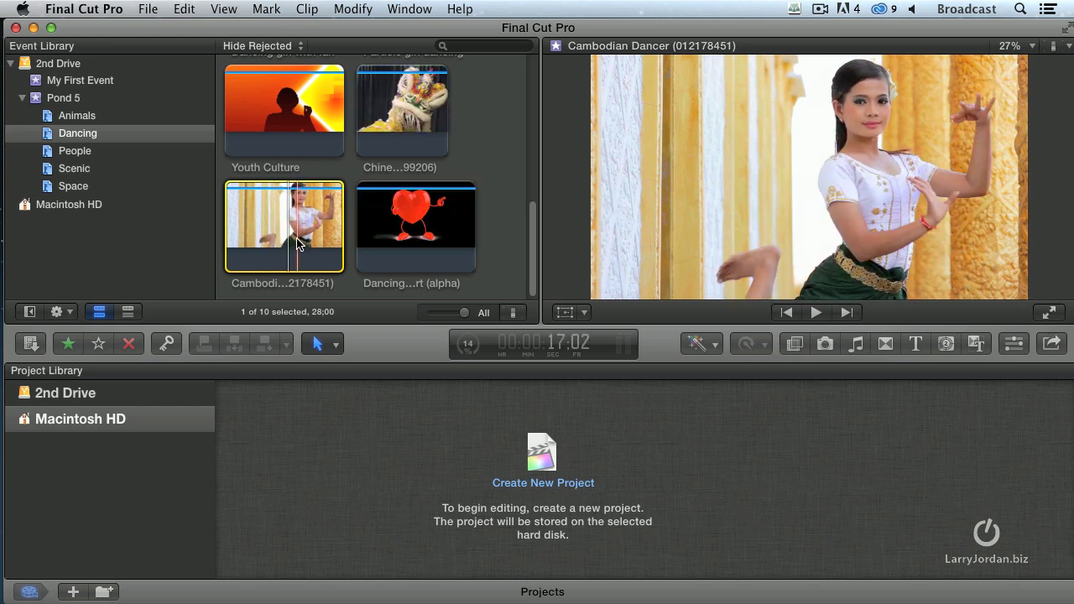
Add the keyword 'People' to Cambodian Dancer and confirm it appears in the People collection.
left_click(166, 344)
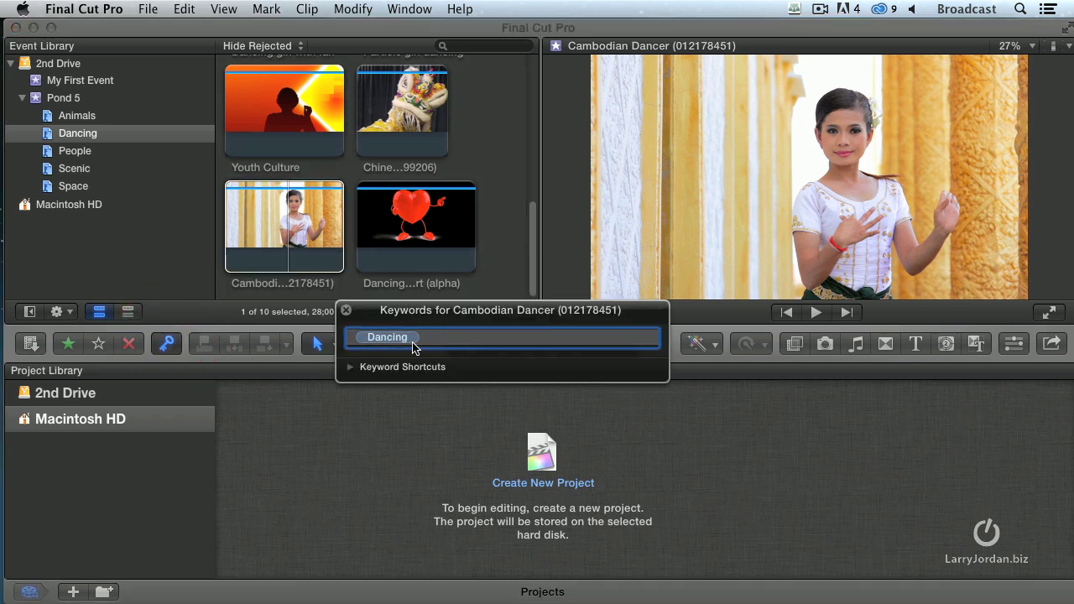
type("People")
key("Return")
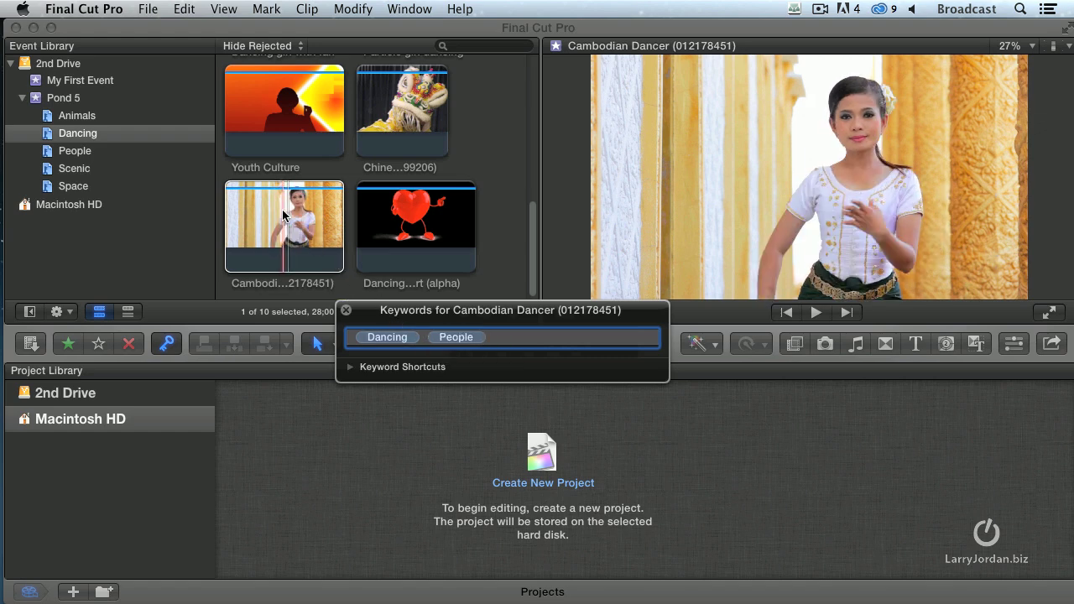
left_click(346, 310)
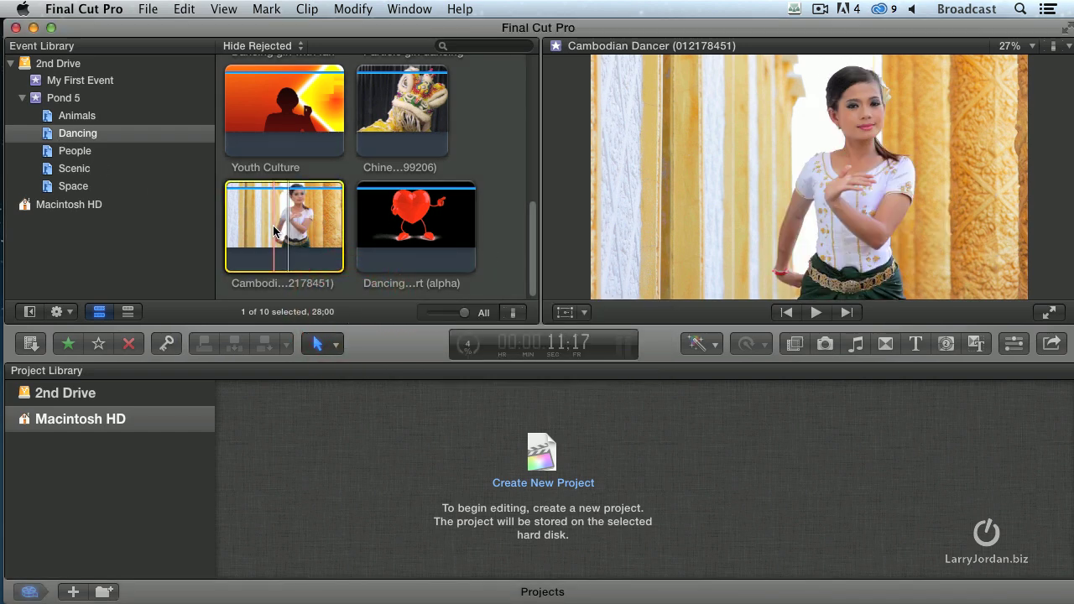
left_click(72, 152)
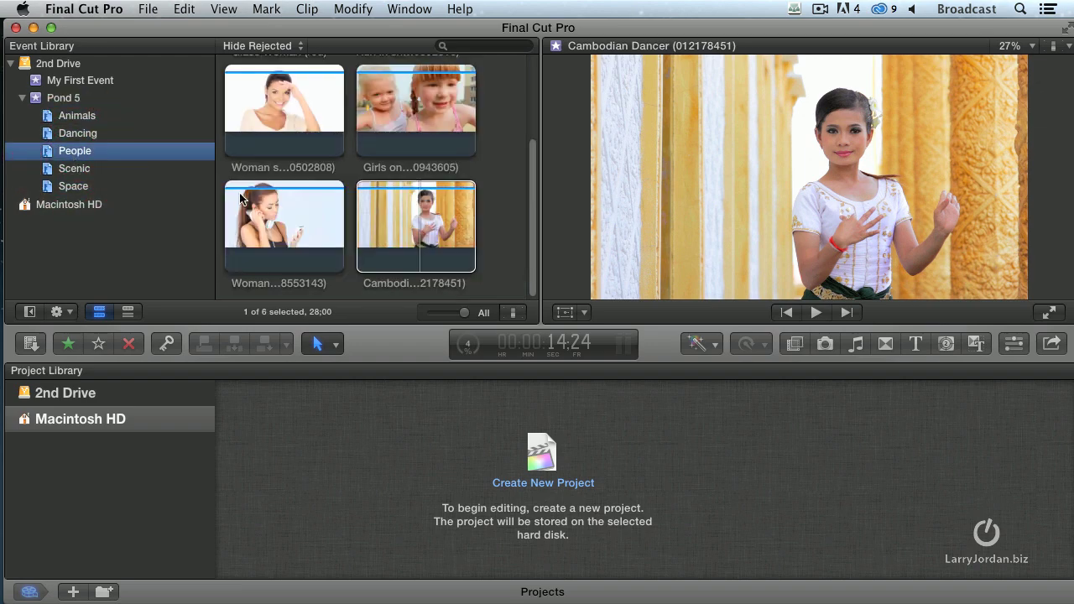
left_click(418, 234)
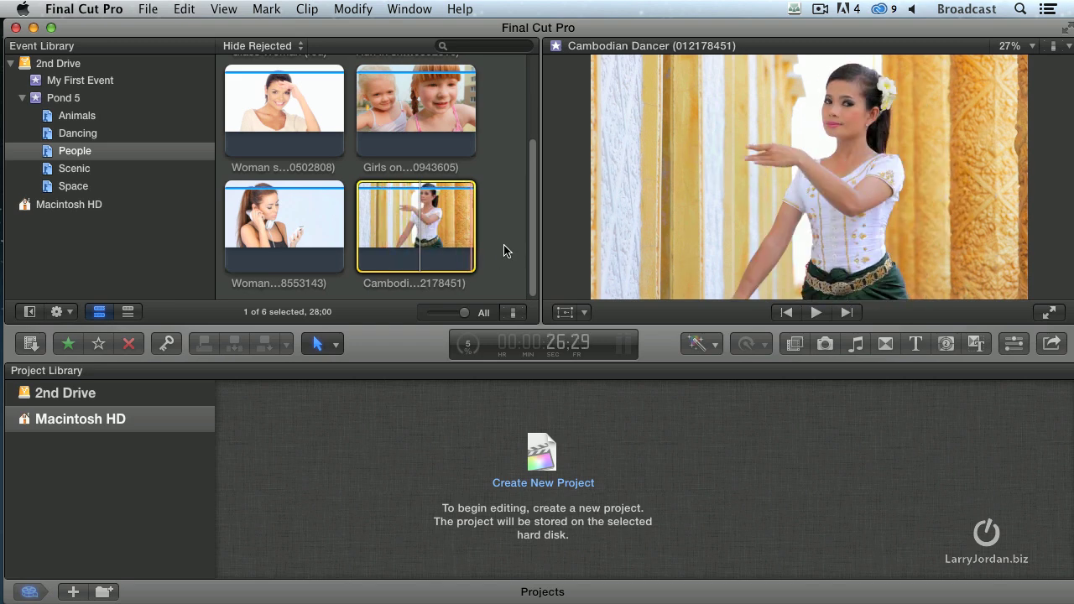
Search all Pond 5 clips for 'barn' and select the Village Barn clip.
left_click(475, 47)
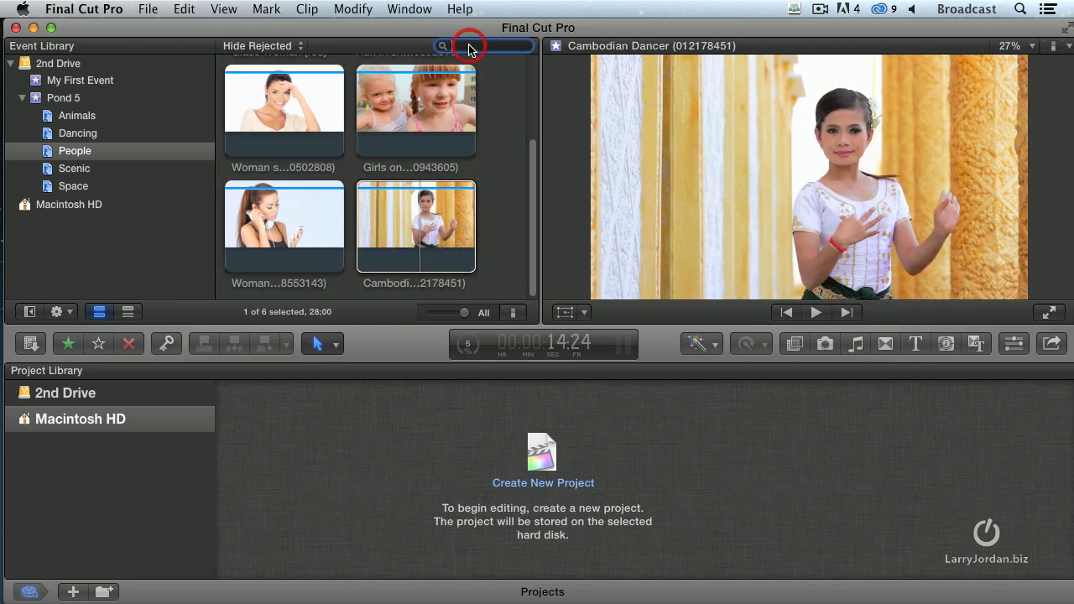
left_click(64, 100)
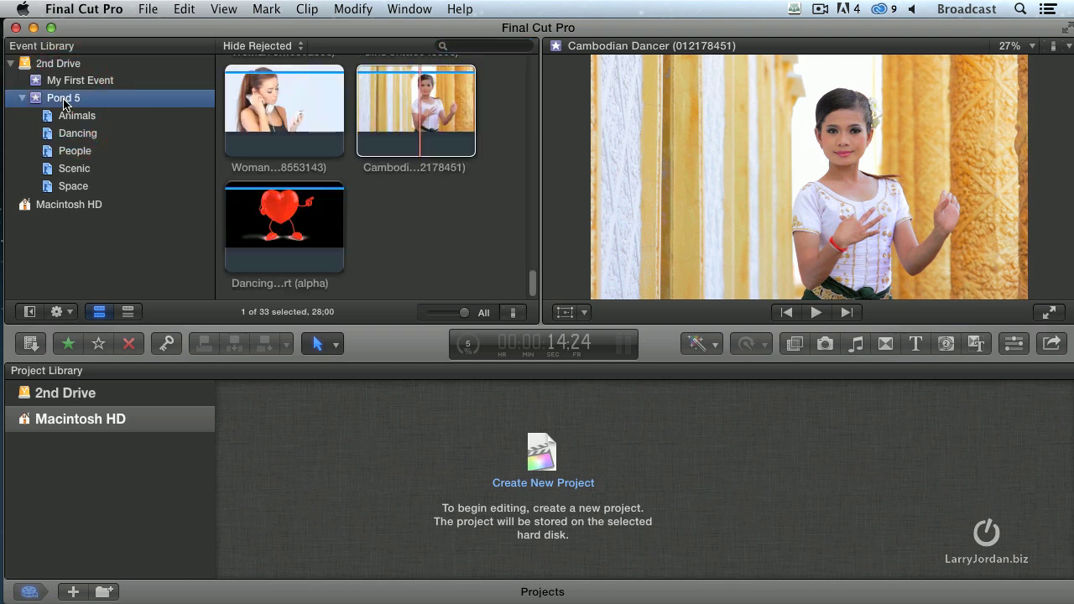
left_click(483, 49)
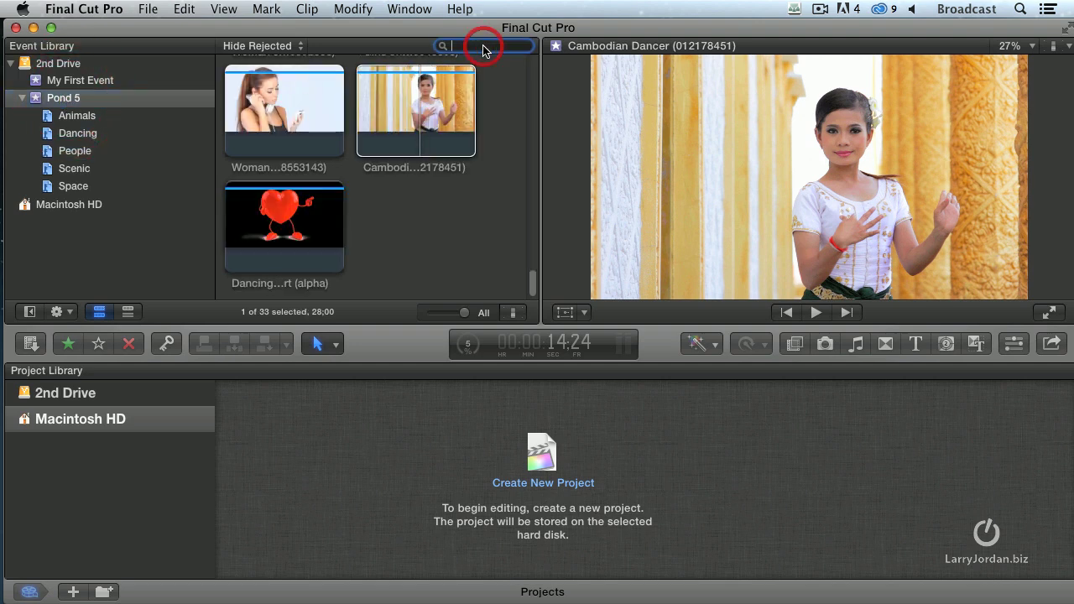
type("barn")
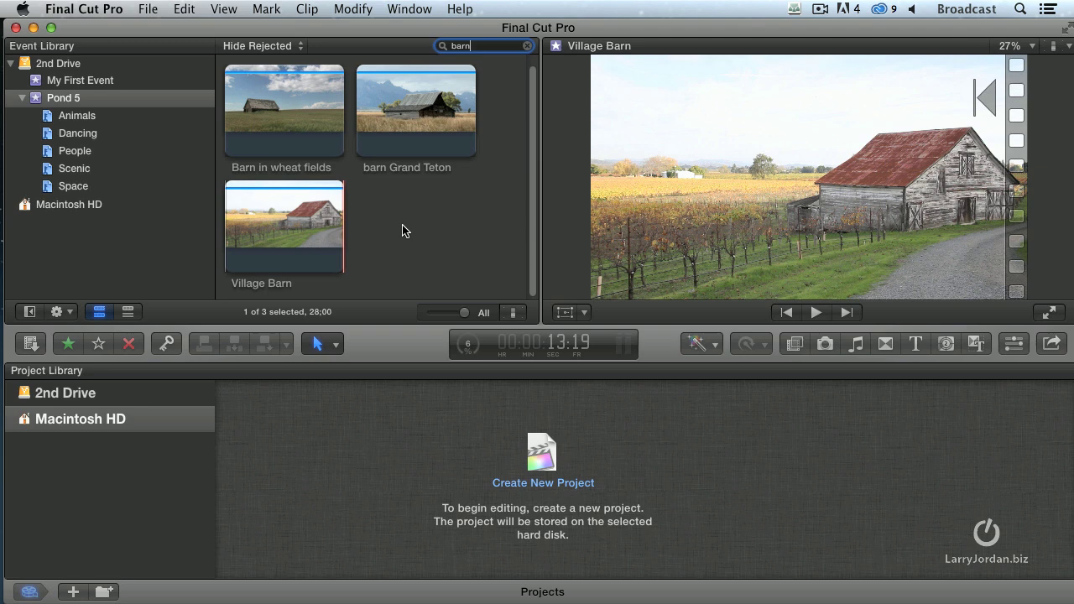
left_click(275, 215)
Inspect the barn results in list view, then go back to filmstrip view.
left_click(127, 312)
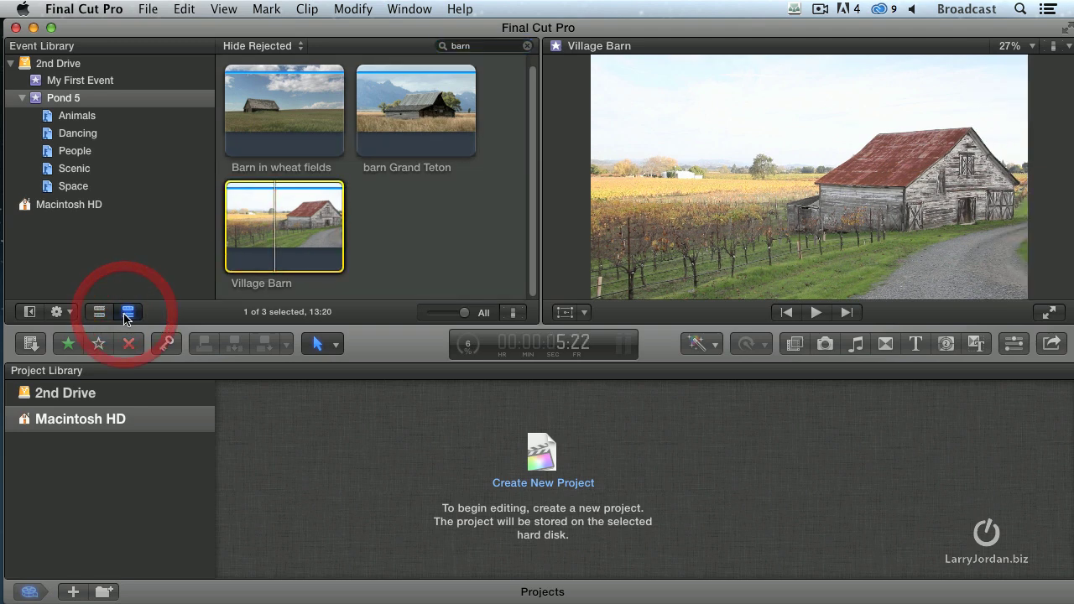
left_click_drag(278, 295, 511, 298)
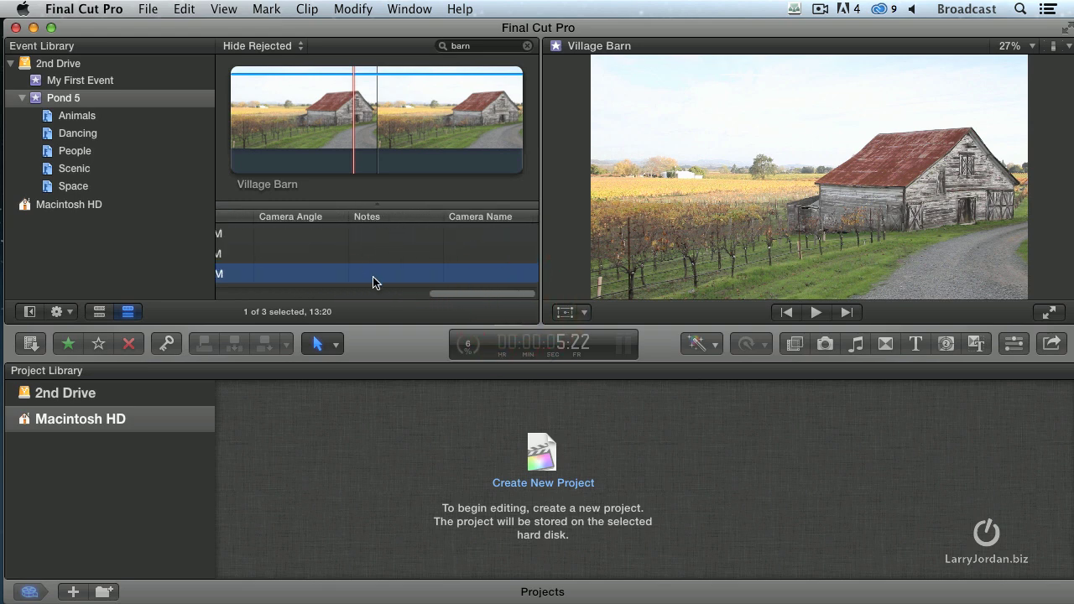
left_click_drag(466, 295, 214, 295)
left_click(199, 373)
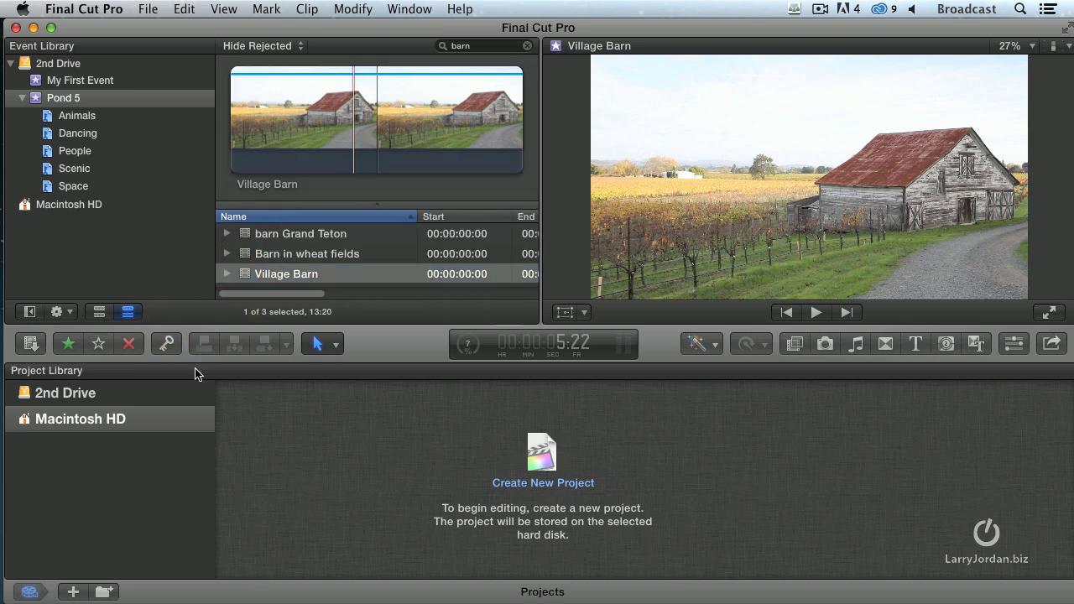
left_click(99, 312)
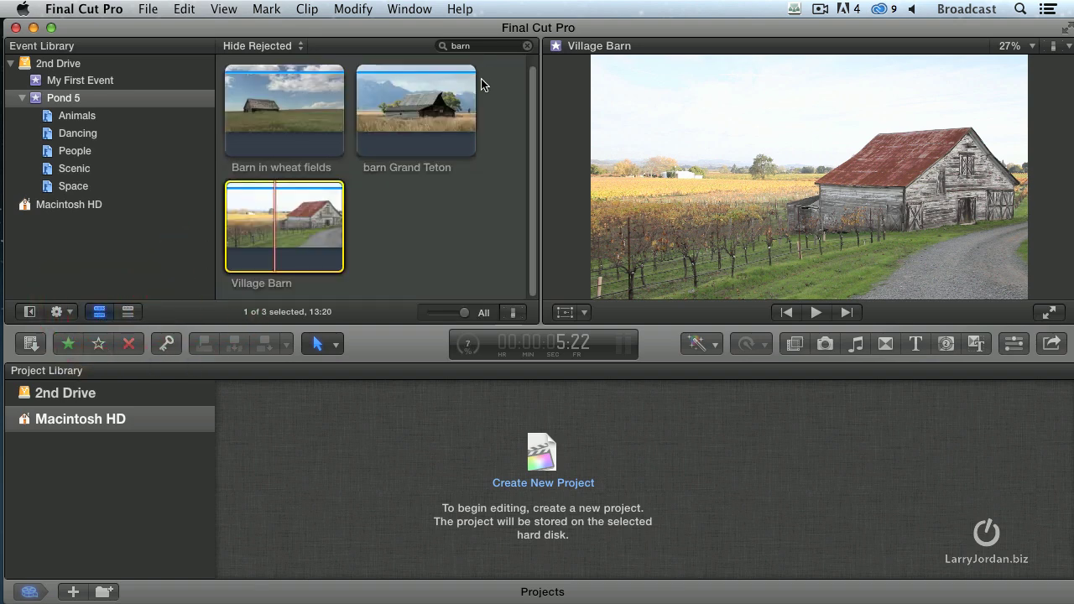
Clear the barn search, open the Filter window, disable the Text rule and add a Keywords rule.
left_click(528, 51)
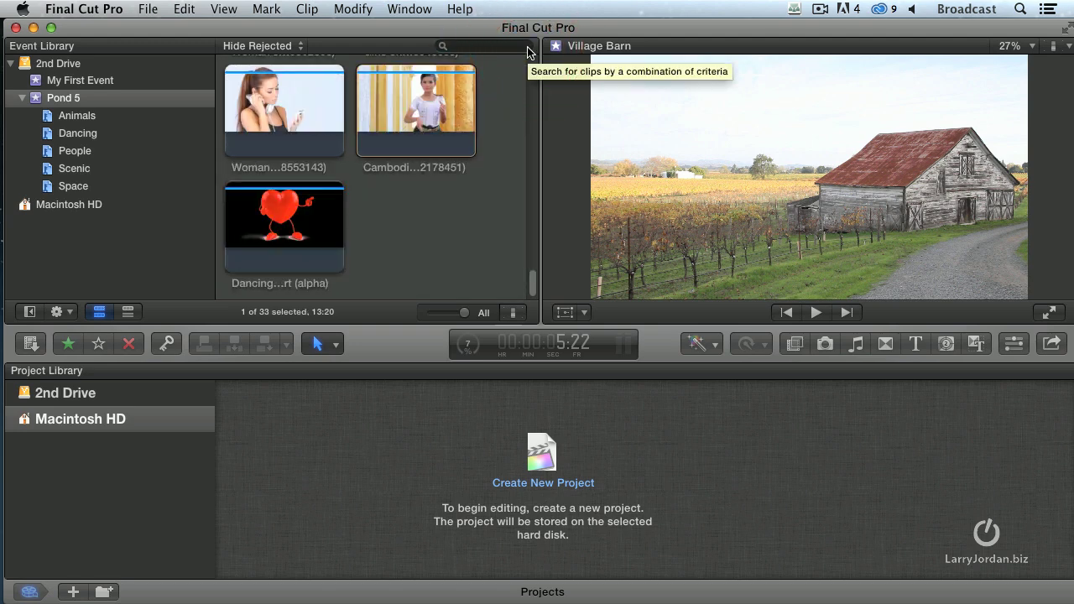
left_click(443, 49)
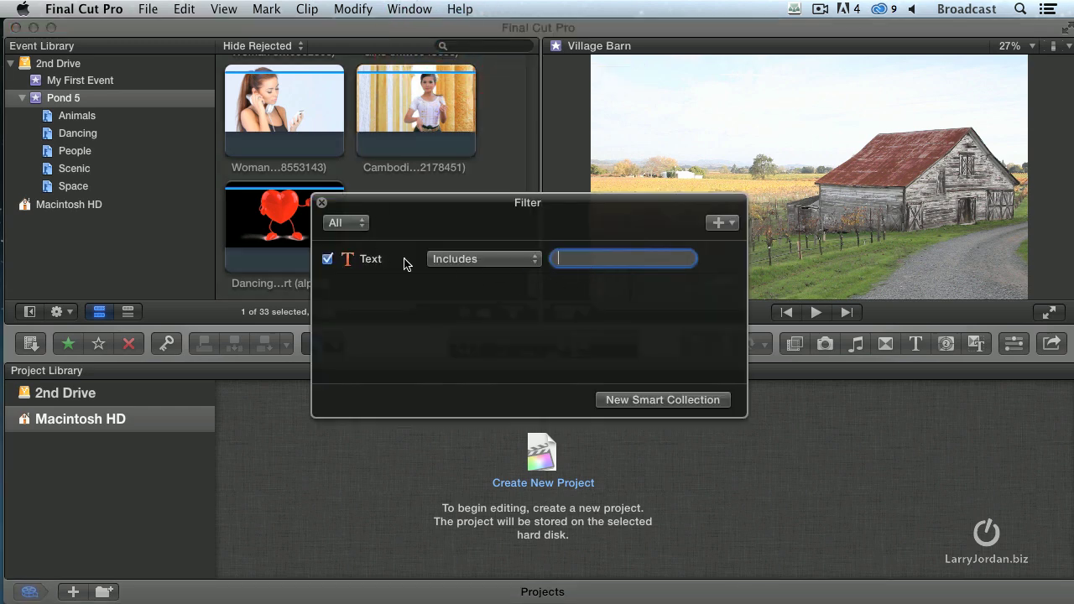
left_click(327, 259)
left_click(727, 223)
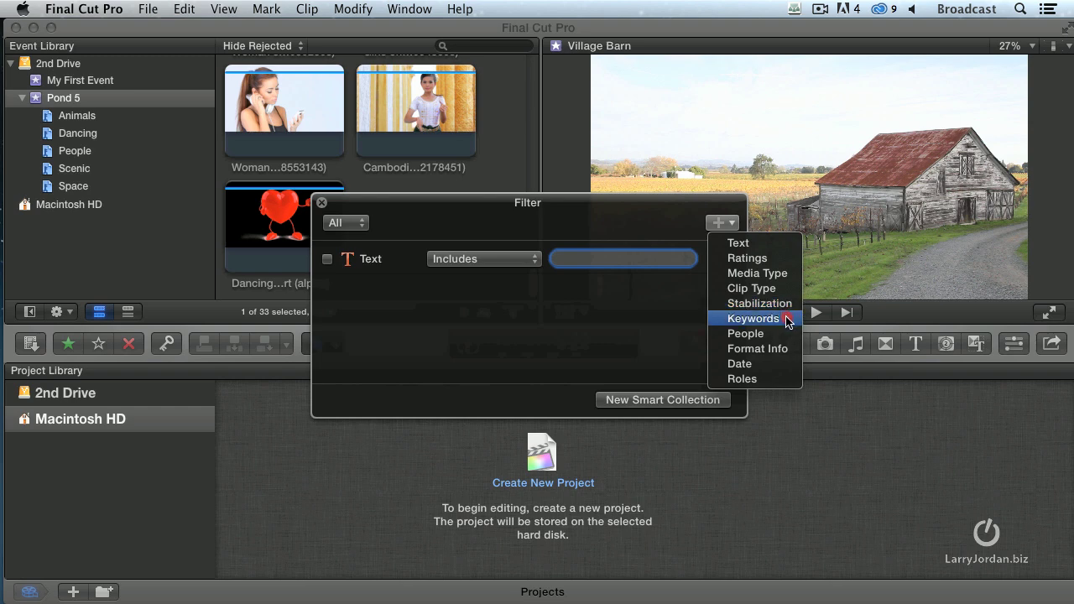
left_click(753, 318)
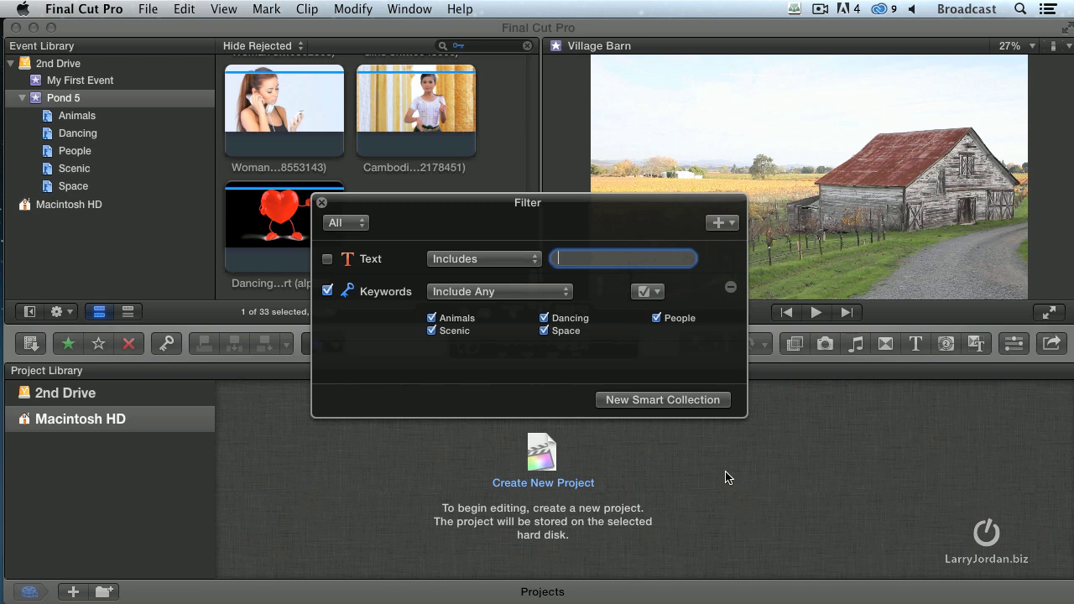
Uncheck Animals, Scenic and Space in the Keywords rule, leaving Dancing and People's 15 clips.
left_click(433, 320)
left_click(432, 330)
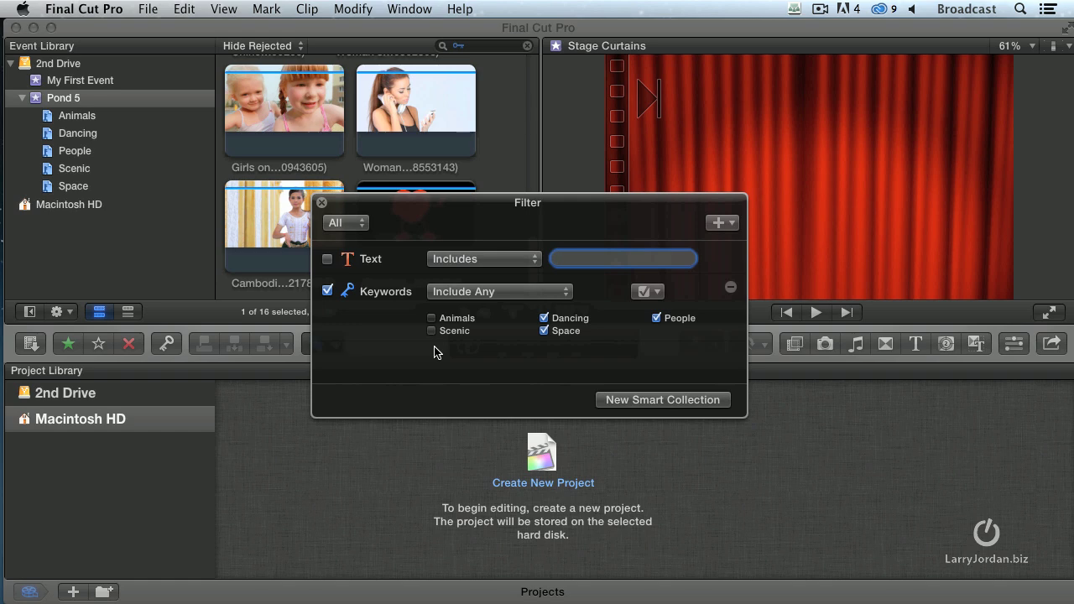
left_click(545, 332)
left_click_drag(494, 203, 693, 166)
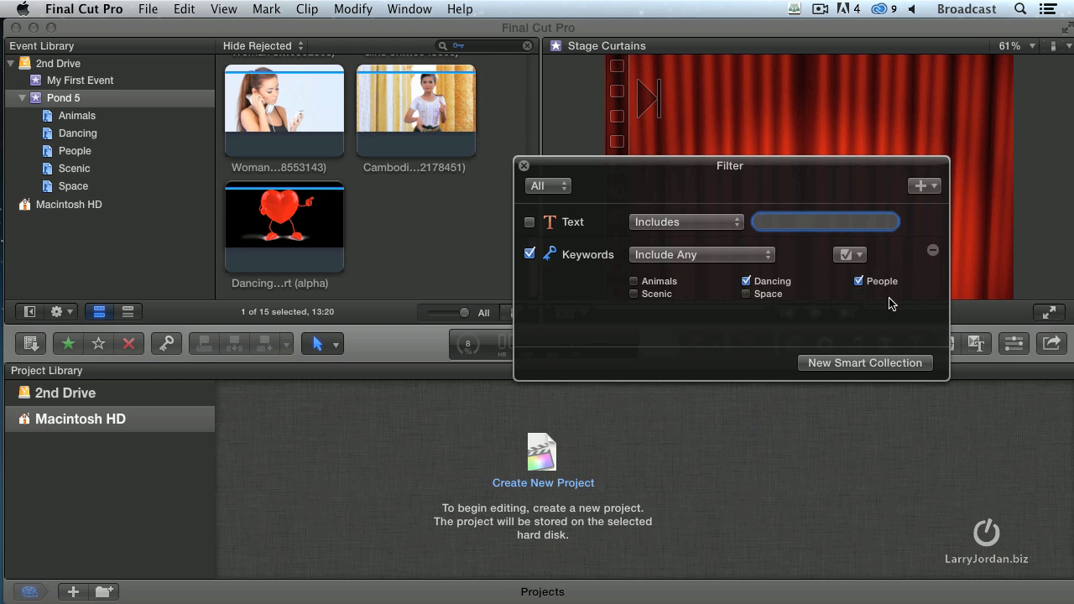
scroll(404, 243, "up", 2)
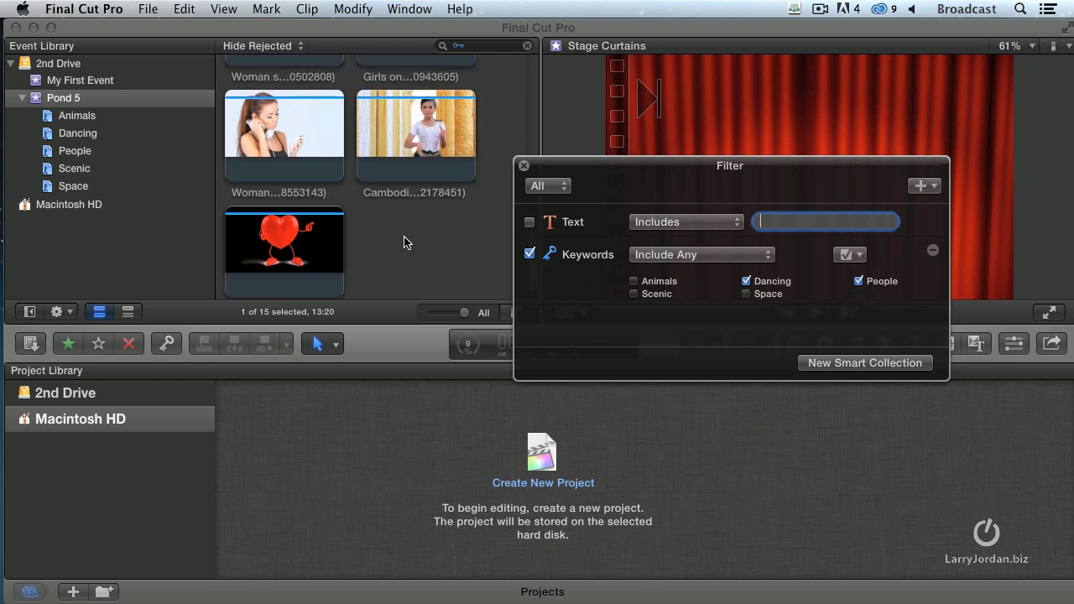
scroll(404, 242, "up", 8)
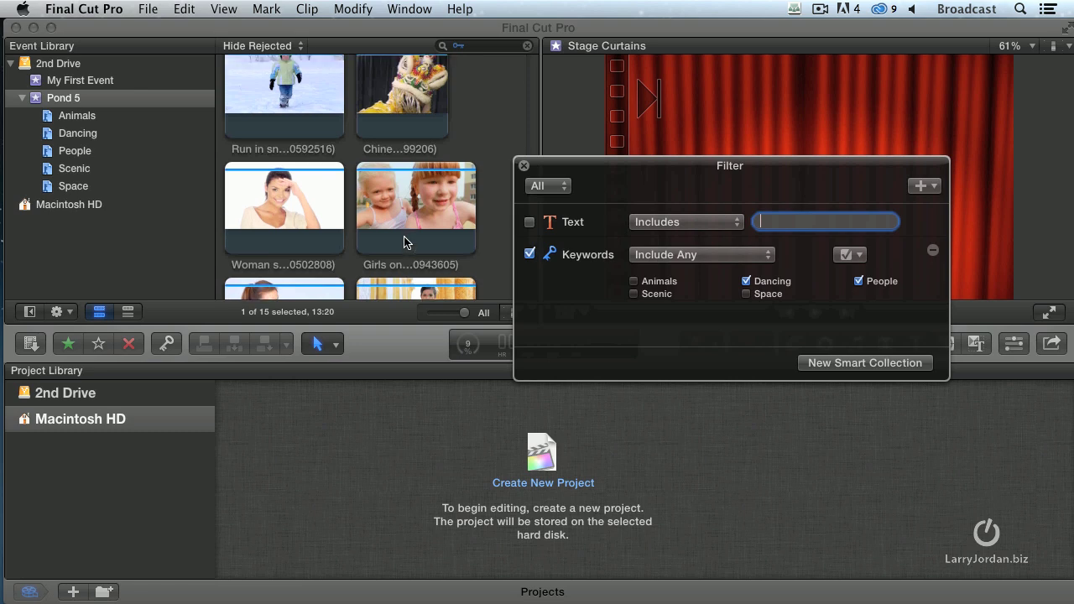
scroll(404, 242, "up", 7)
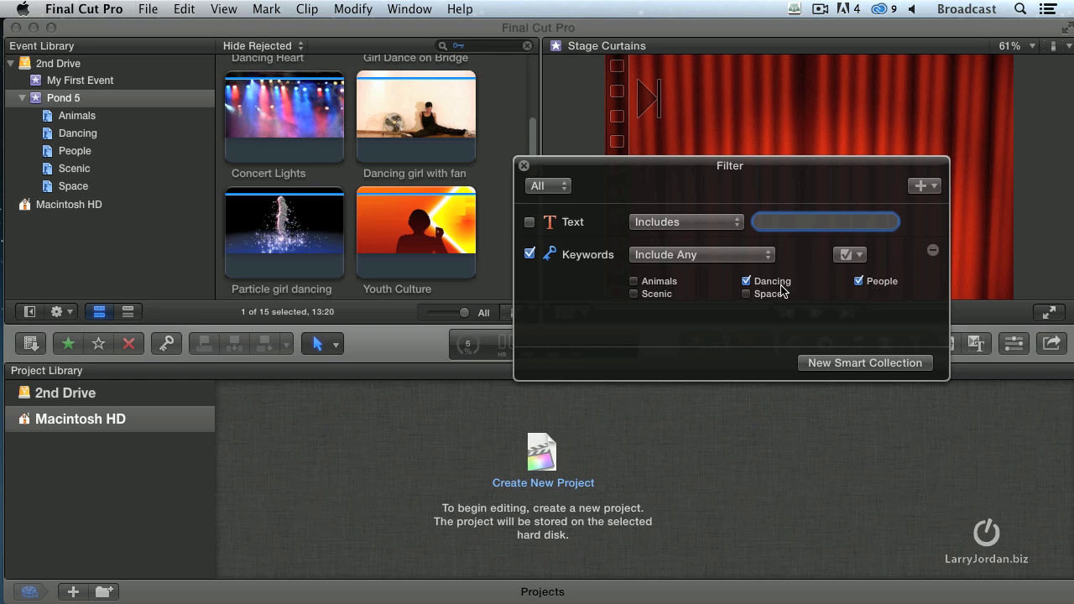
Switch the Keywords rule to Include All so only Cambodian Dancer remains, then select that clip.
left_click(723, 255)
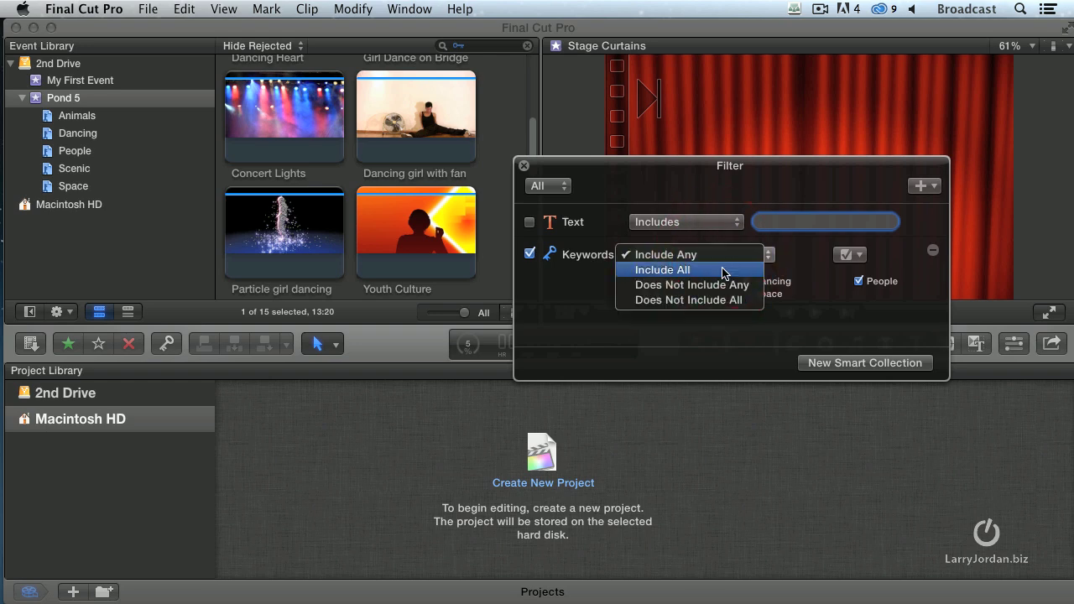
left_click(723, 270)
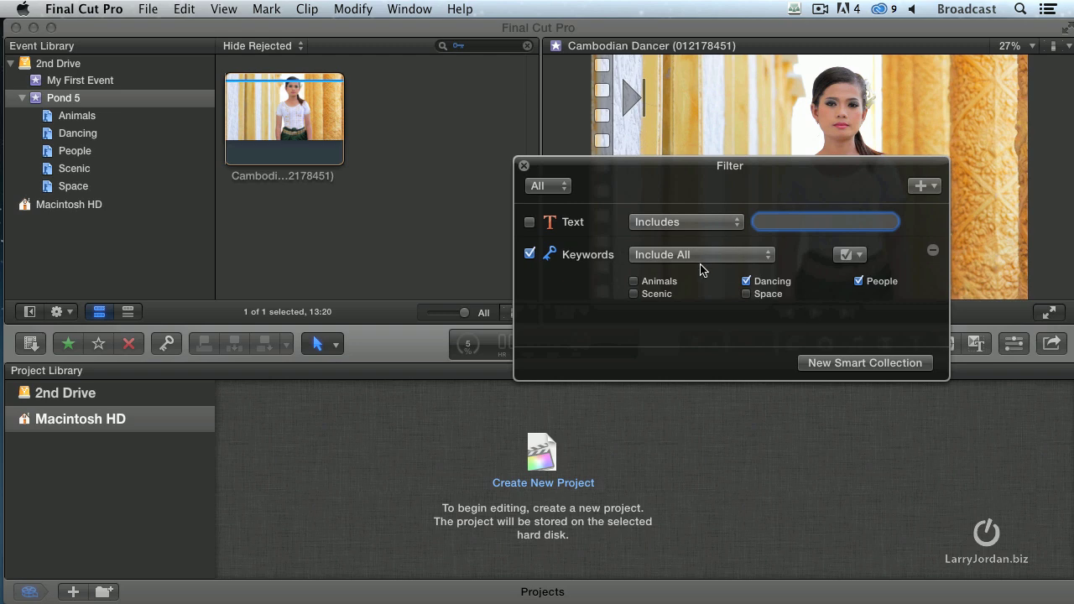
left_click(525, 167)
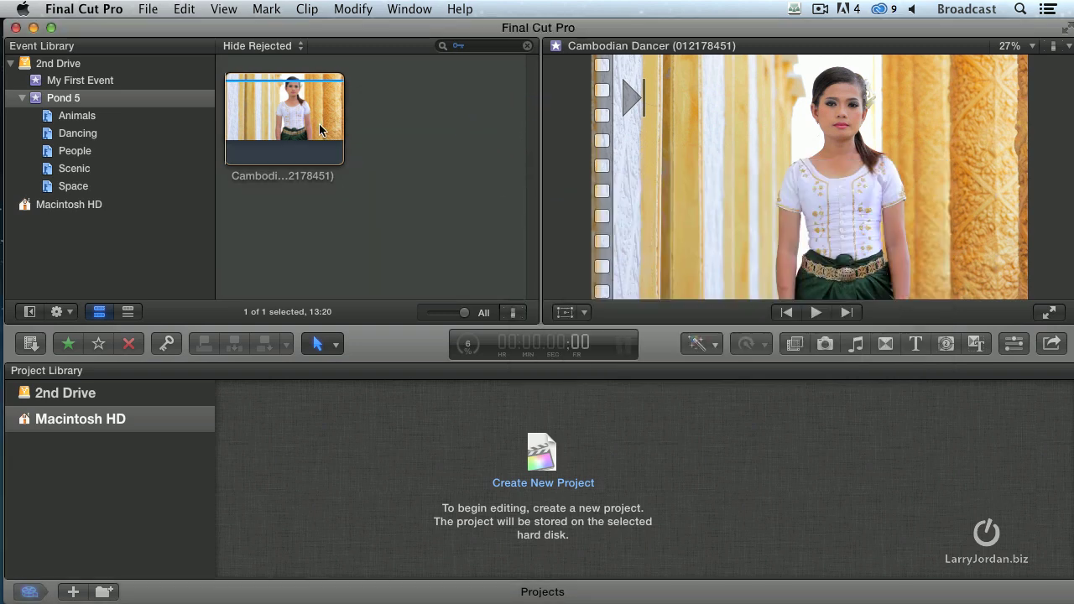
left_click(299, 133)
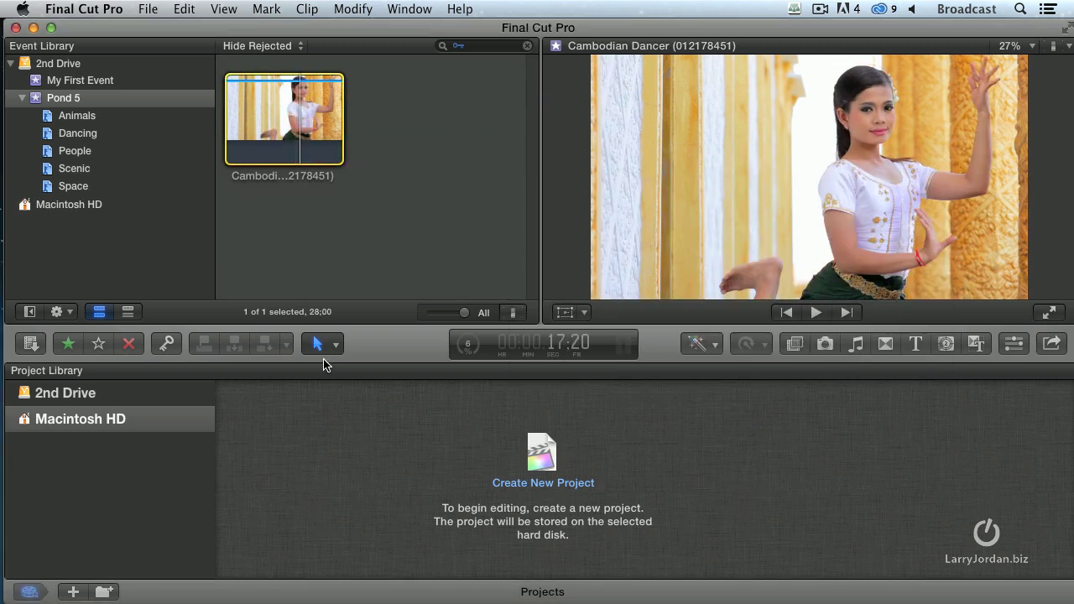
Delete the People keyword from the Cambodian Dancer clip in its Keywords window.
left_click(167, 343)
left_click(453, 338)
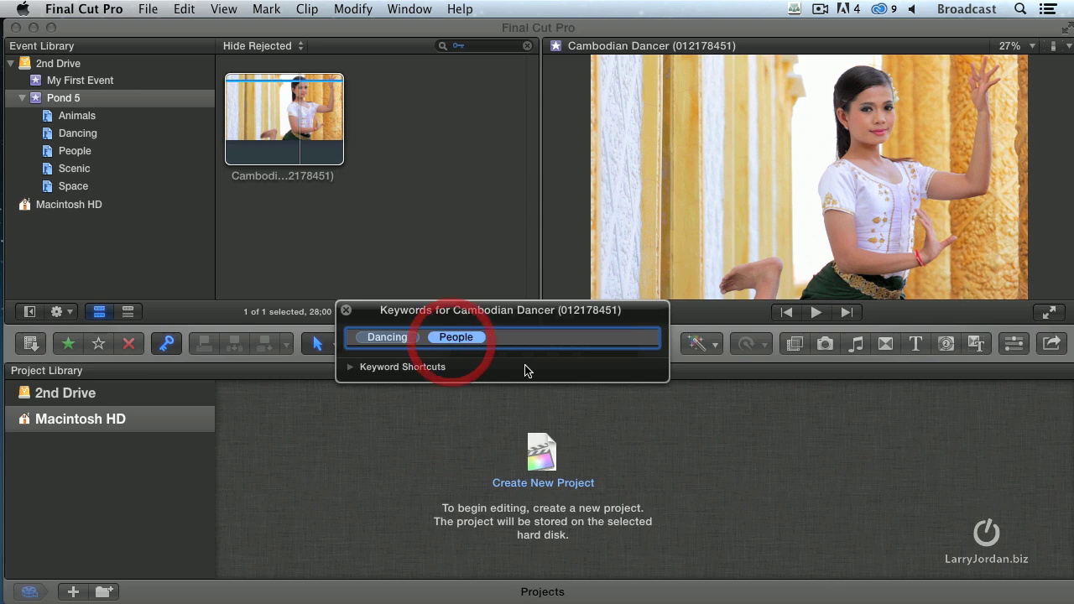
key("BackSpace")
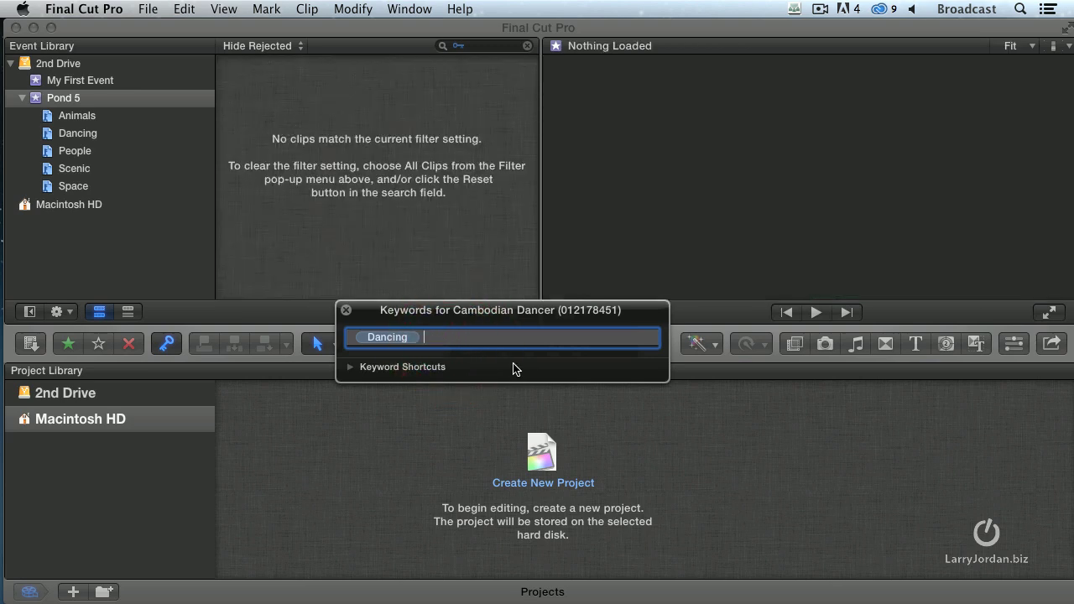
left_click(346, 326)
left_click(345, 313)
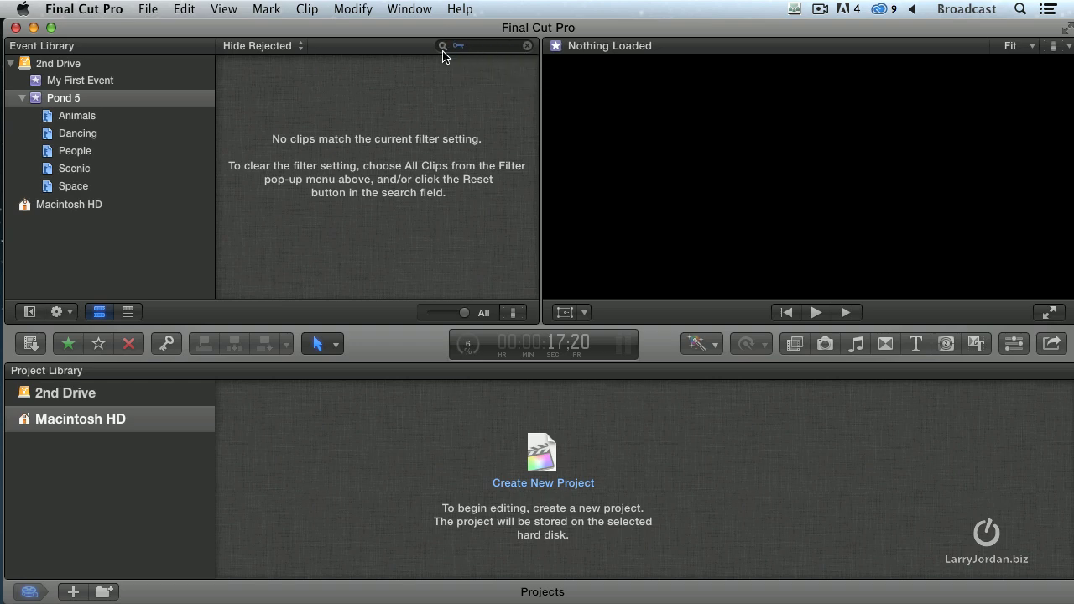
Reset the filter to show all Pond 5 clips and briefly select the Environmental and Green clips.
left_click(528, 46)
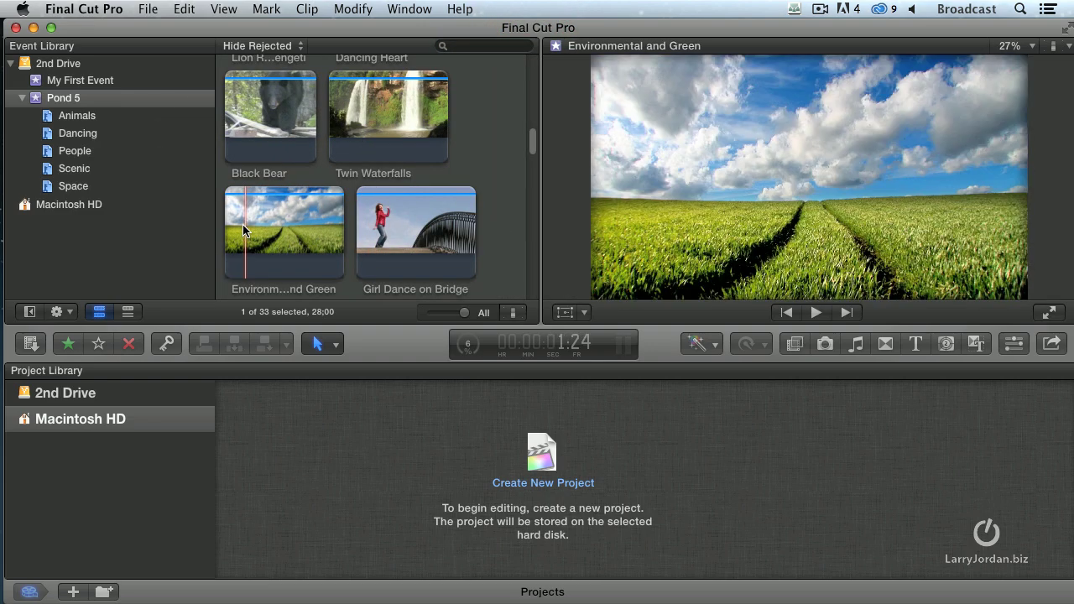
left_click(260, 211, "super")
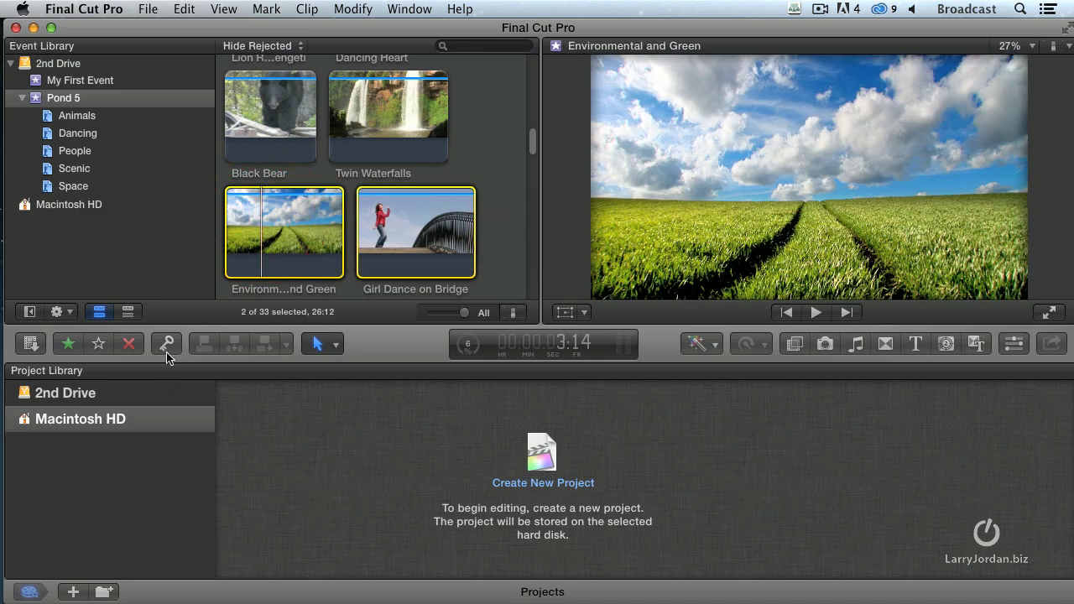
left_click(167, 345)
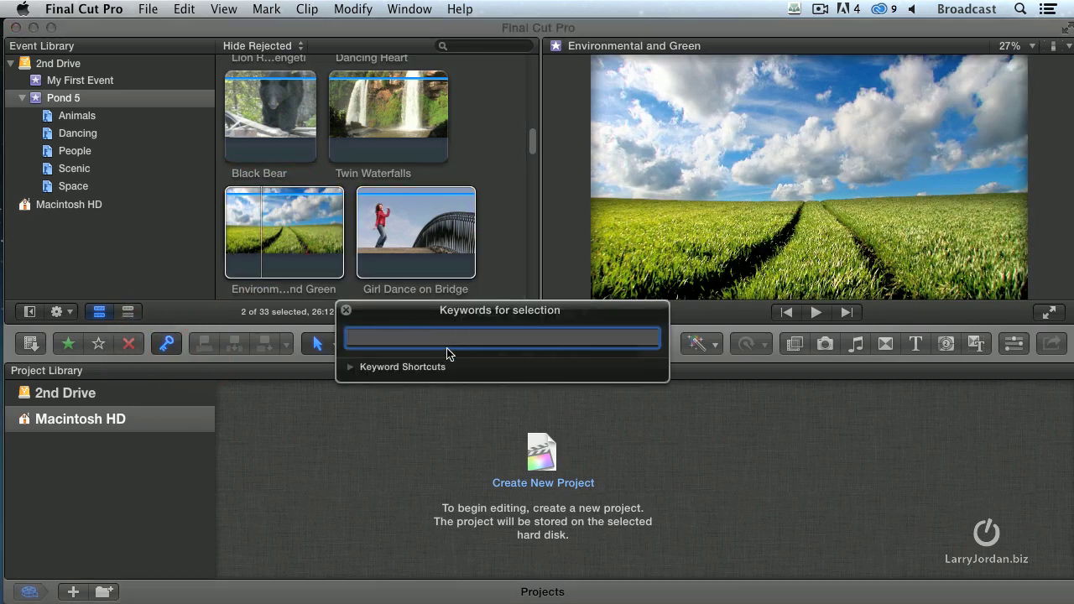
left_click(492, 247)
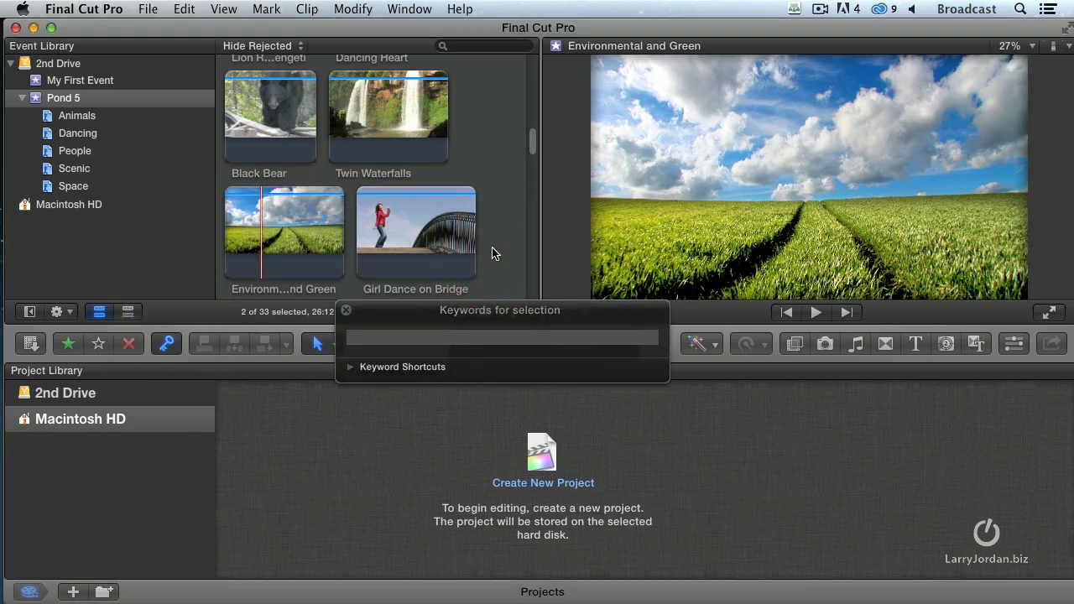
Add the keyword 'people' to the Girl Dance on Bridge clip next to Dancing.
left_click(431, 246)
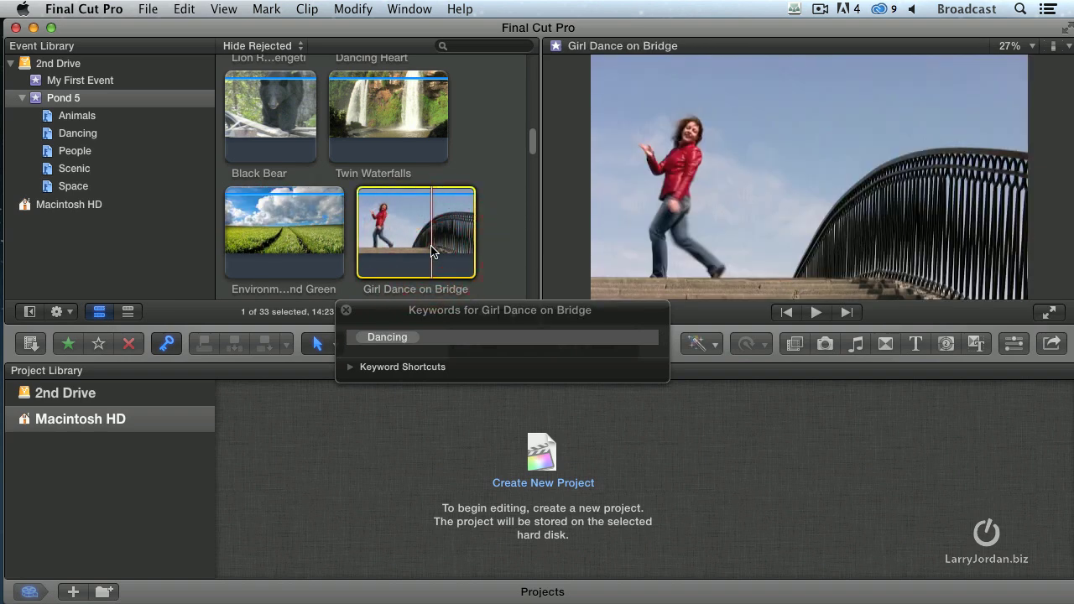
left_click(390, 340)
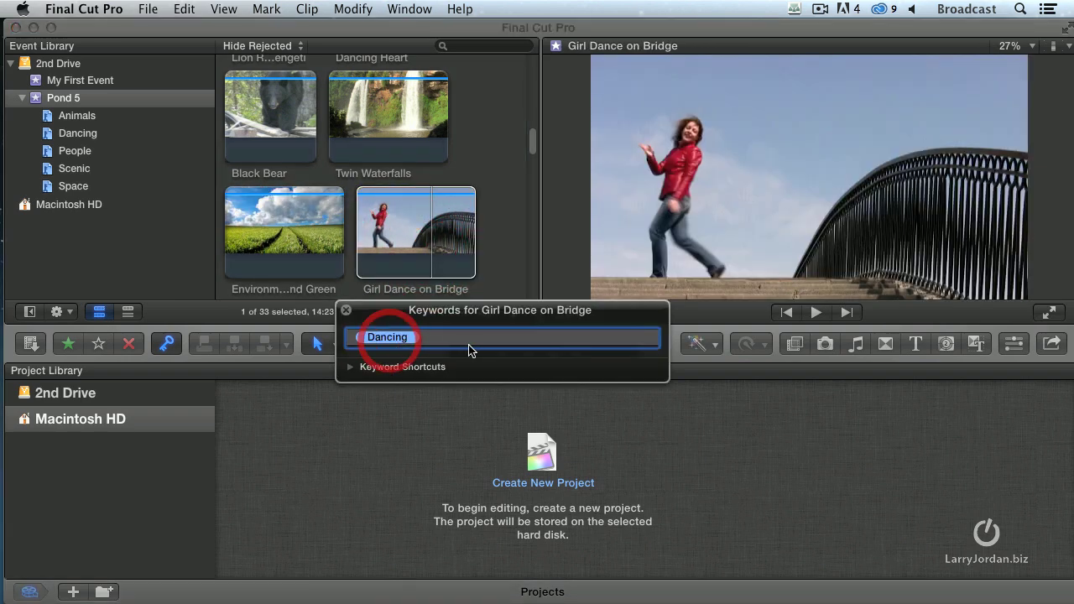
left_click(500, 277)
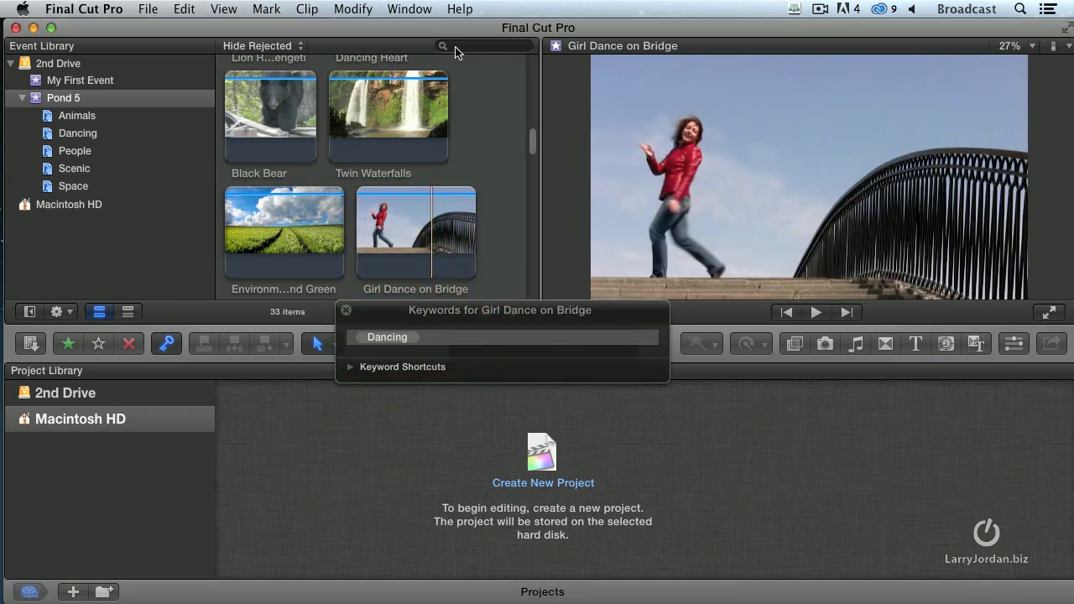
left_click(401, 237)
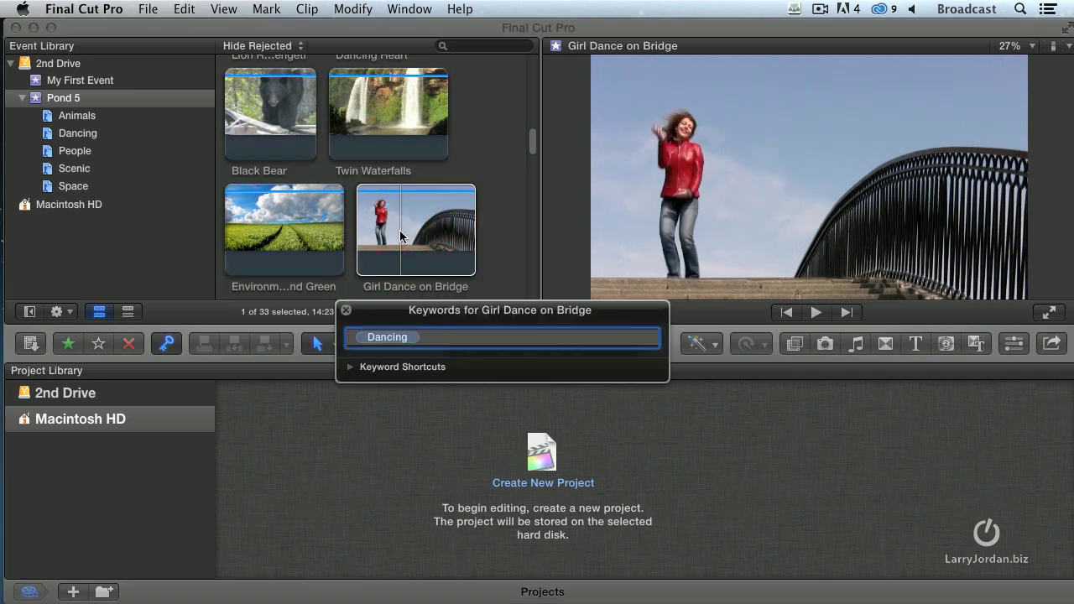
type("people")
key("Return")
Filter clips with Text off and a Keywords rule set to Include All of Dancing and People.
left_click(499, 240)
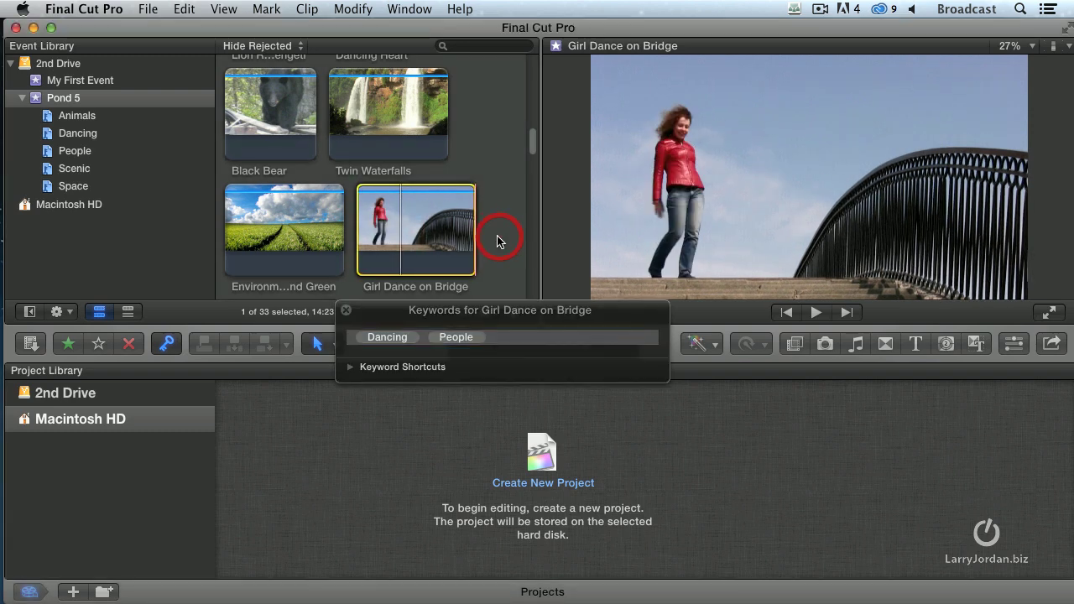
left_click(443, 46)
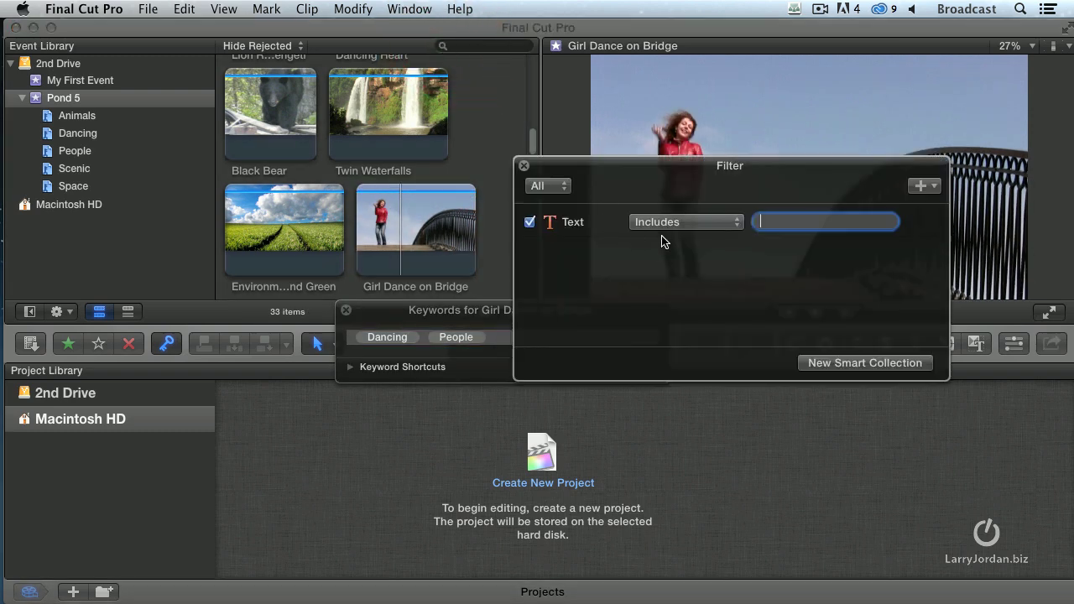
left_click(529, 223)
left_click(923, 185)
left_click(937, 282)
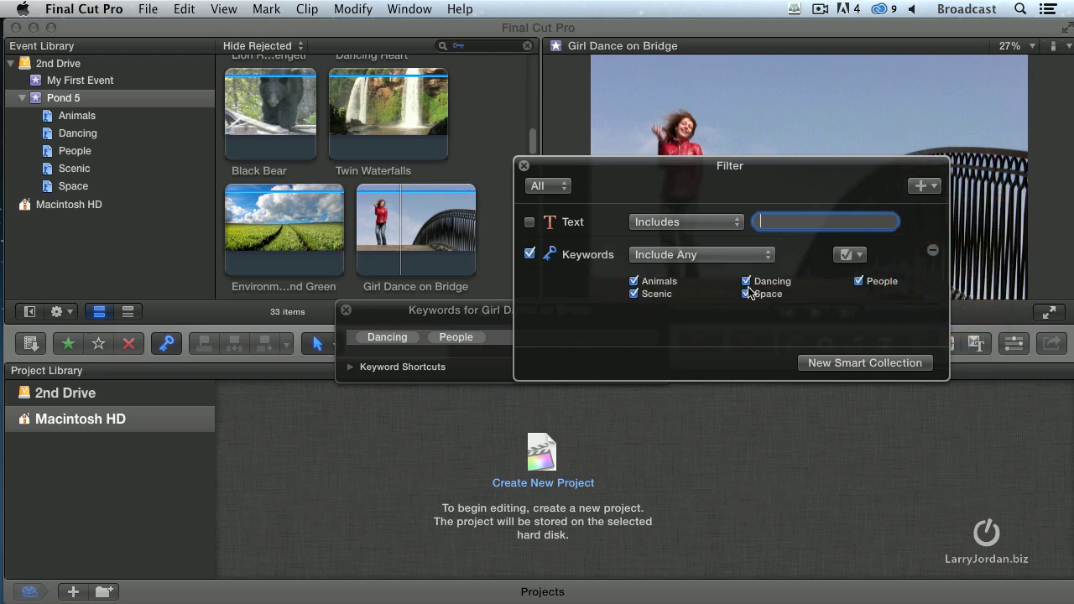
left_click(695, 258)
left_click(726, 273)
left_click(765, 294)
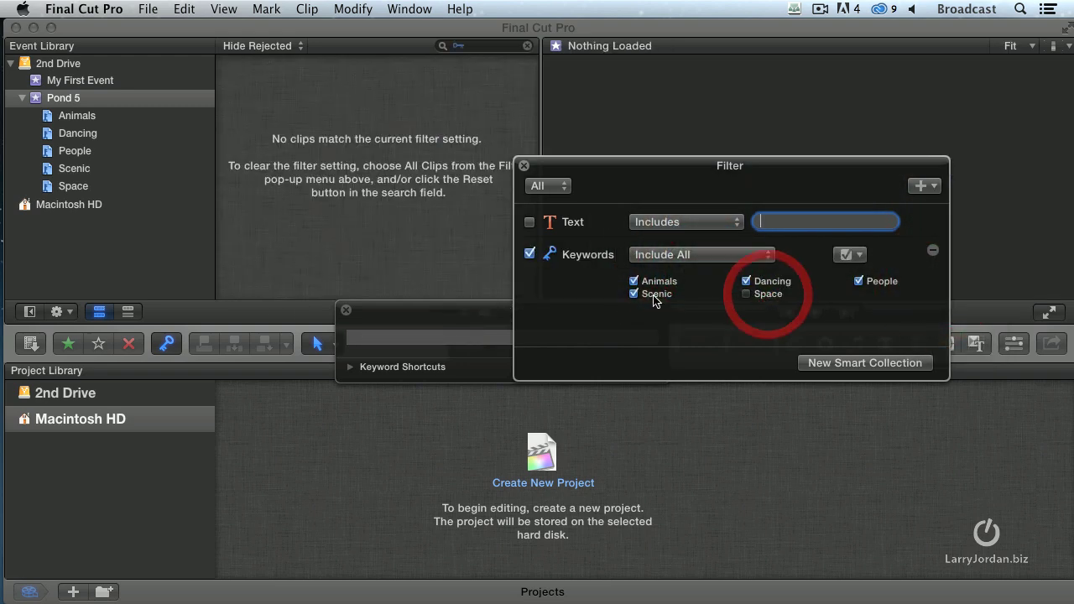
left_click(646, 294)
left_click(646, 282)
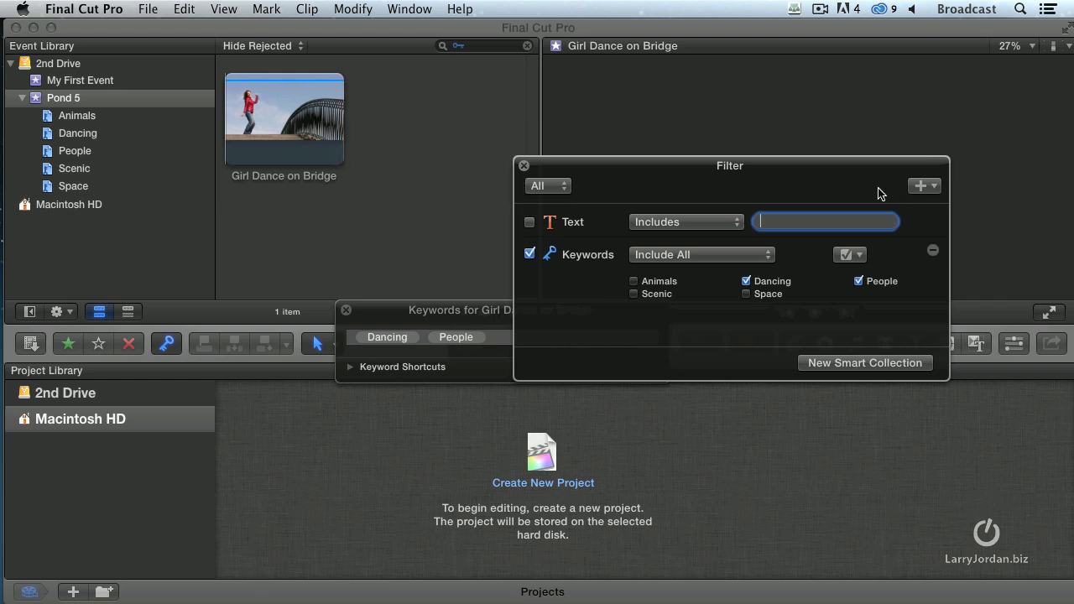
Save the filter as a new smart collection named 'People and Dancing'.
left_click(812, 370)
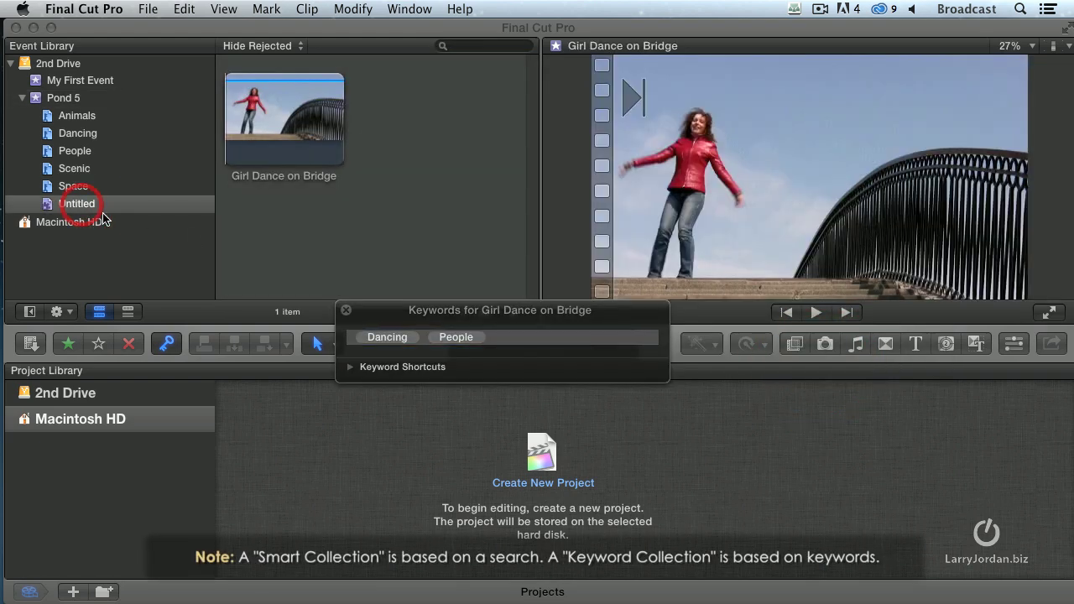
double_click(102, 202)
type("People and Dancing")
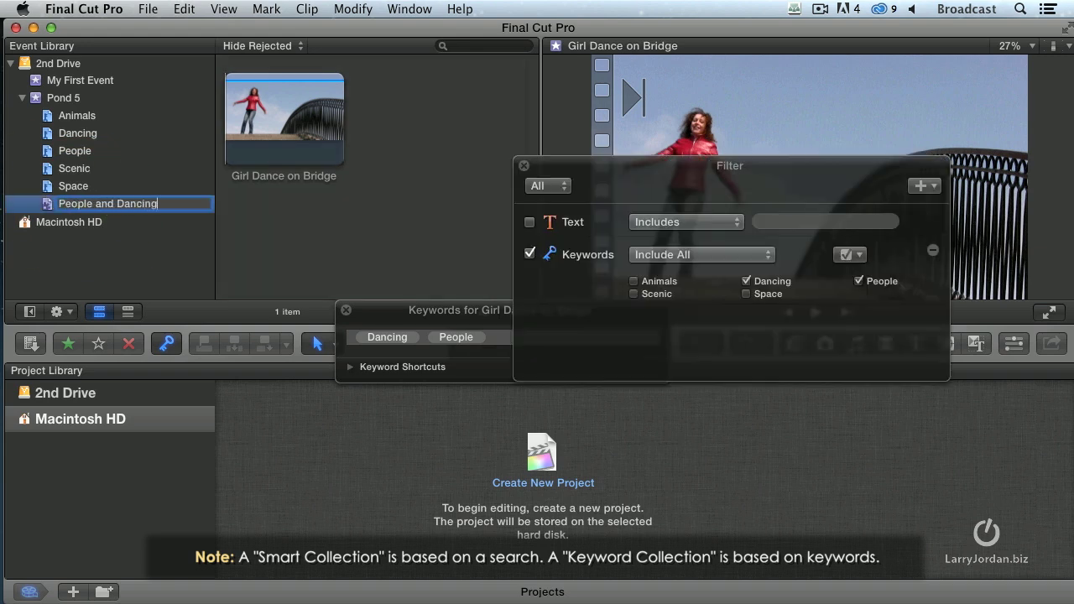
key("Return")
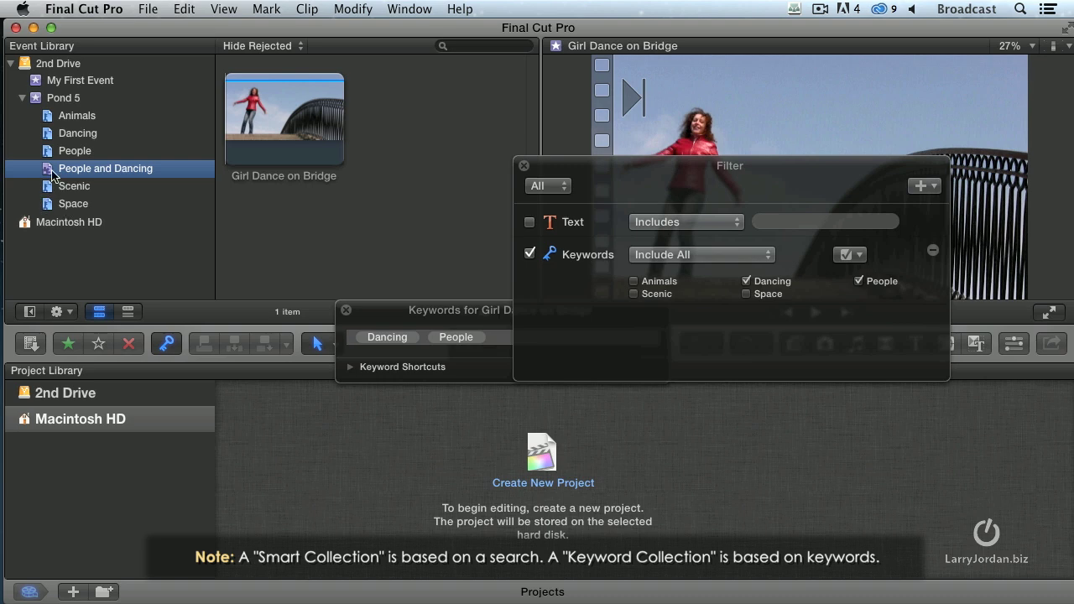
In the full Pond 5 event, add the keyword 'people' to the Cambodian Dancer clip.
left_click(523, 166)
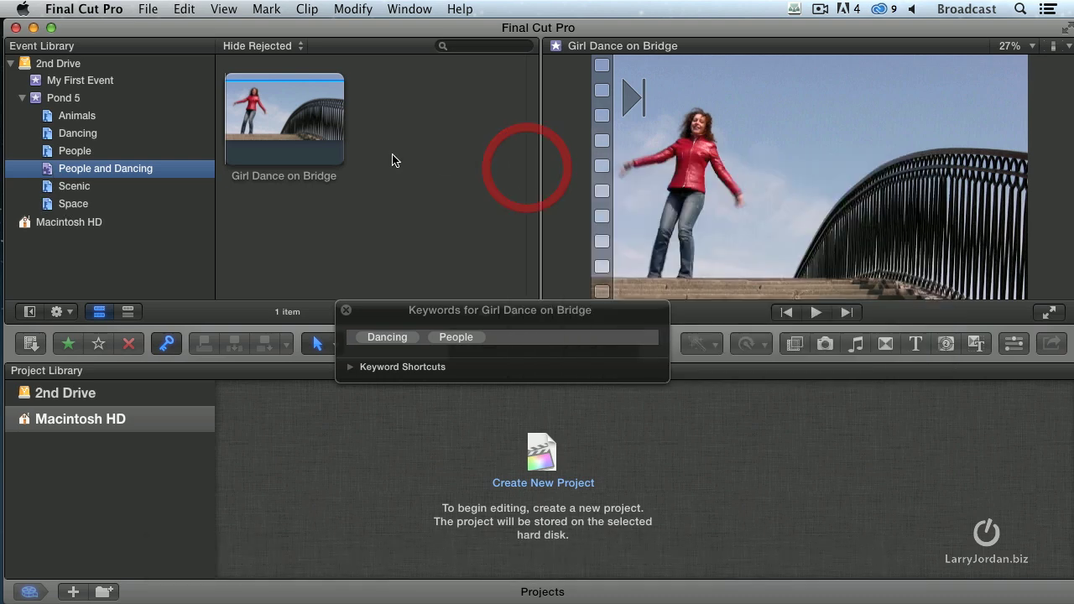
left_click(63, 99)
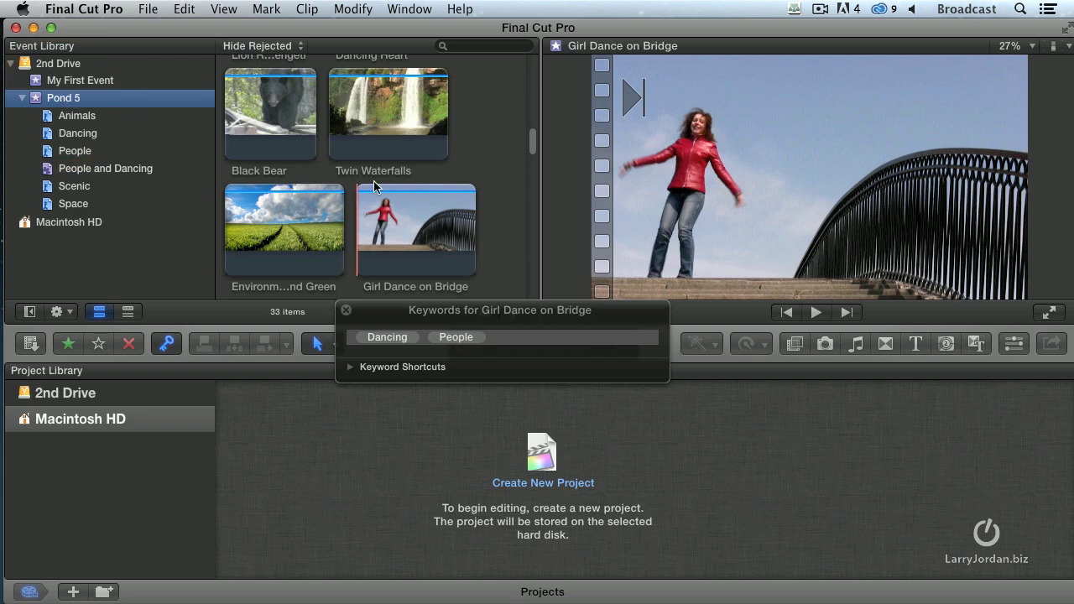
scroll(374, 186, "up", 1)
scroll(374, 186, "down", 3)
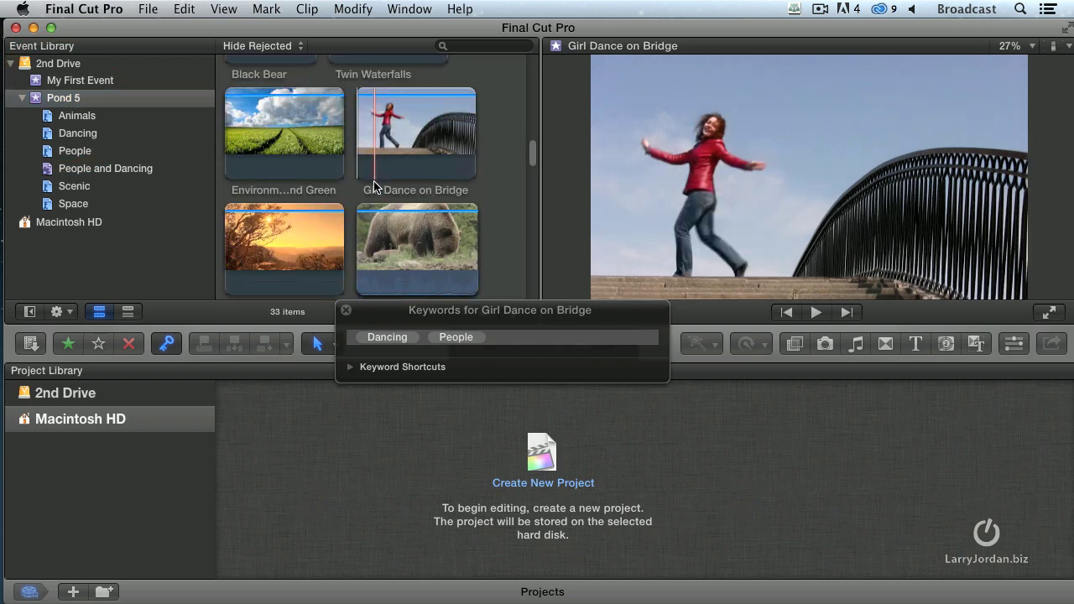
scroll(374, 186, "down", 5)
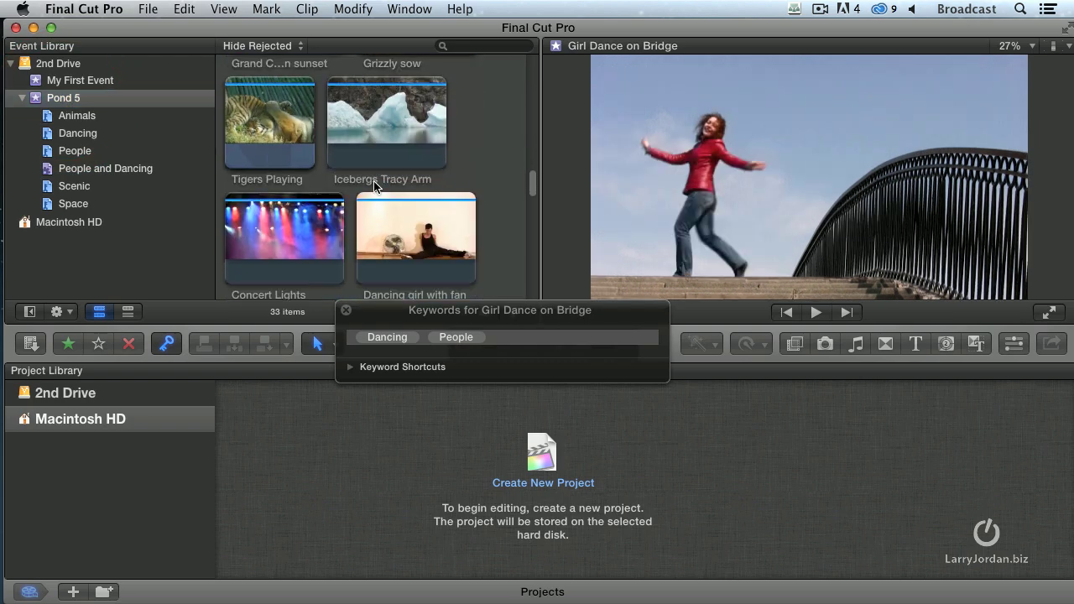
scroll(374, 186, "down", 6)
scroll(411, 183, "down", 3)
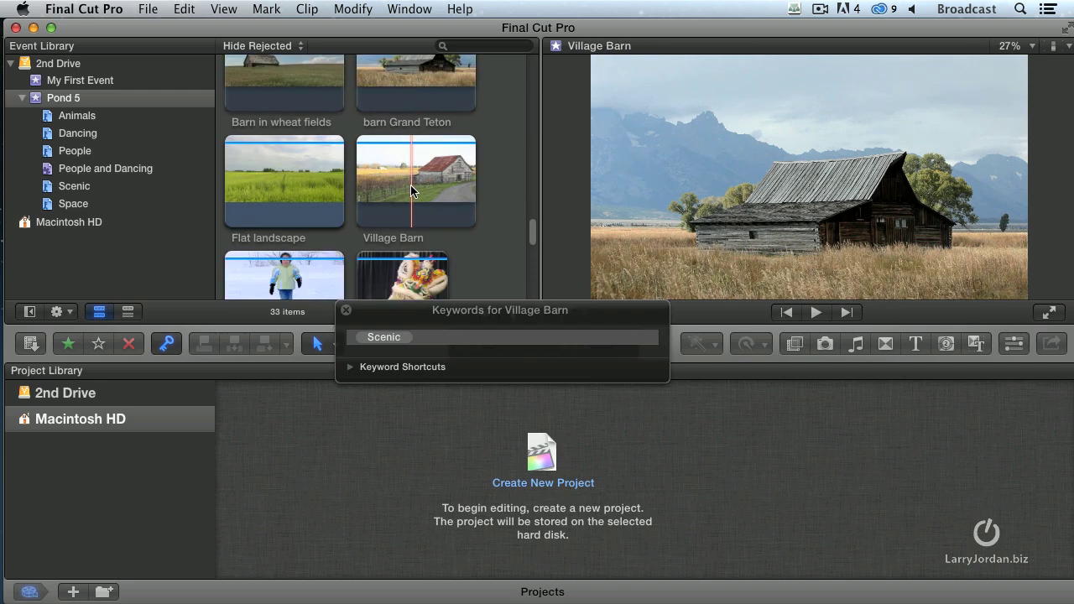
scroll(410, 185, "down", 10)
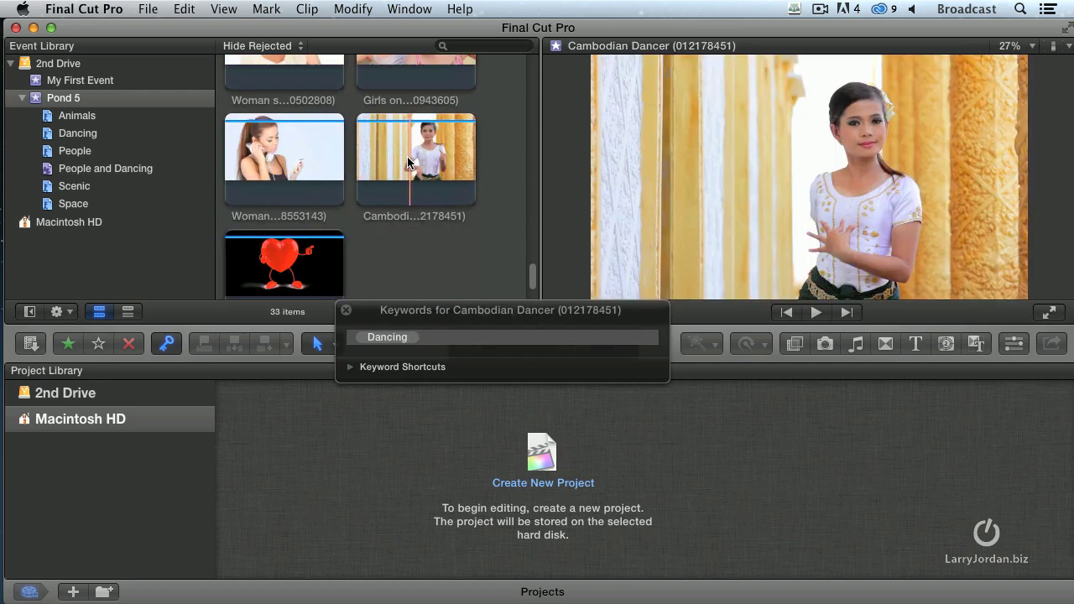
left_click(407, 156)
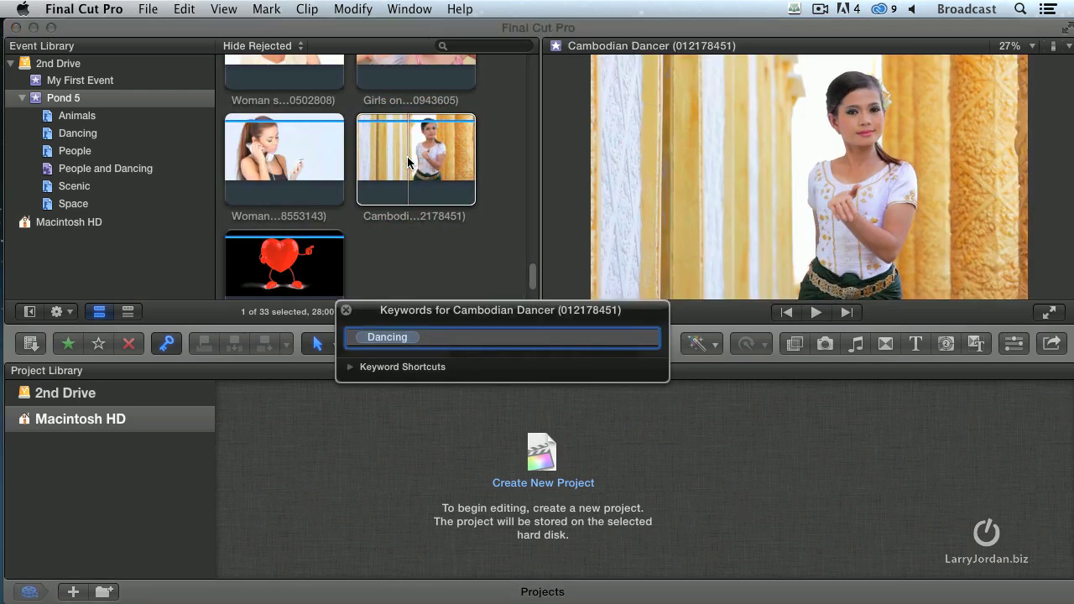
type("people")
key("Return")
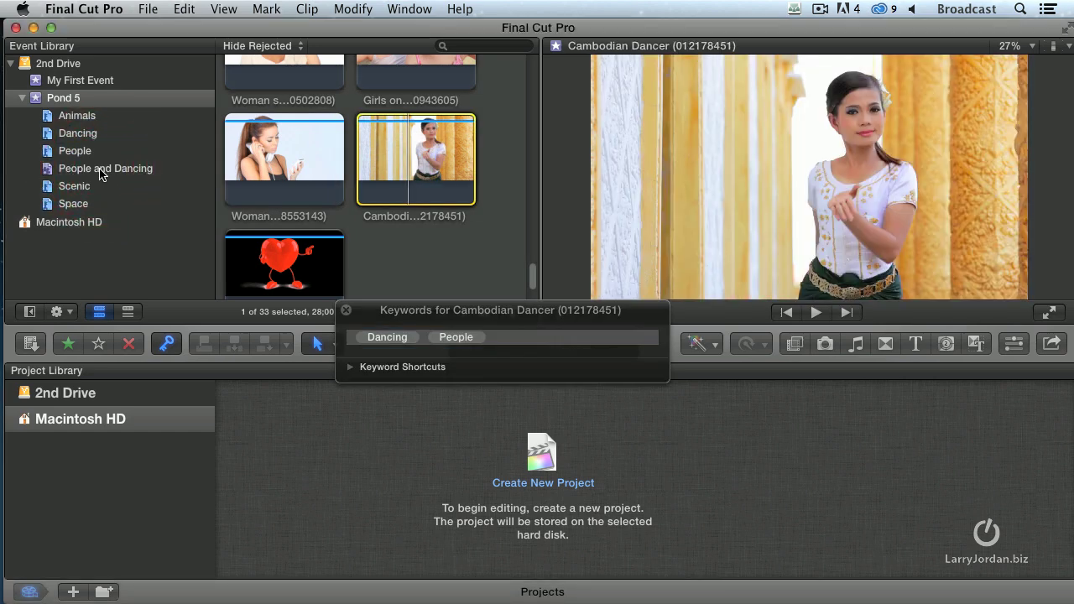
Confirm the People and Dancing collection now lists two clips, including Cambodian Dancer.
left_click(49, 174)
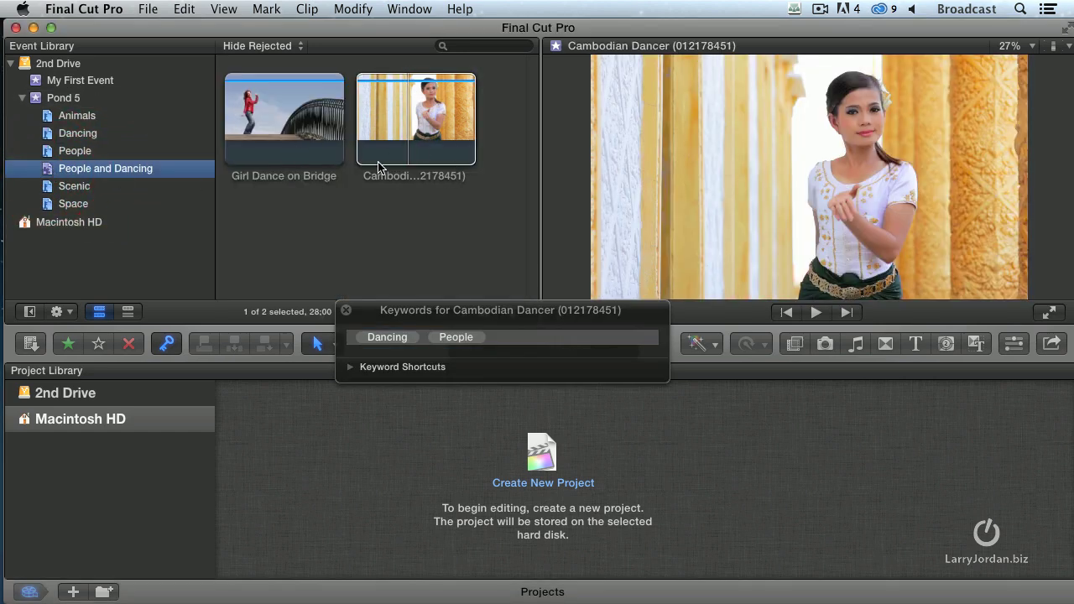
left_click(328, 186)
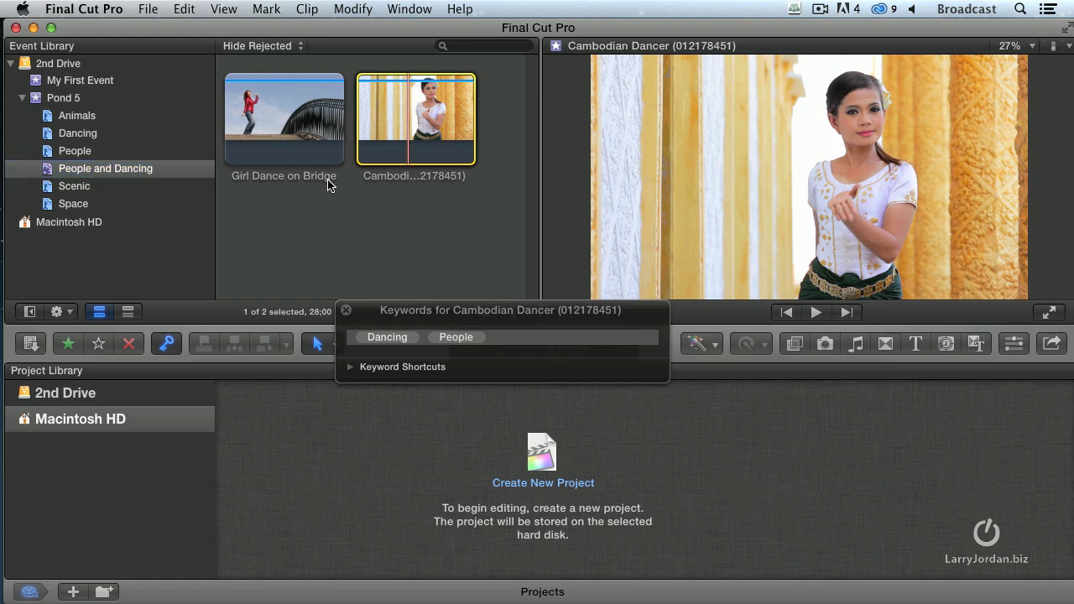
left_click(346, 309)
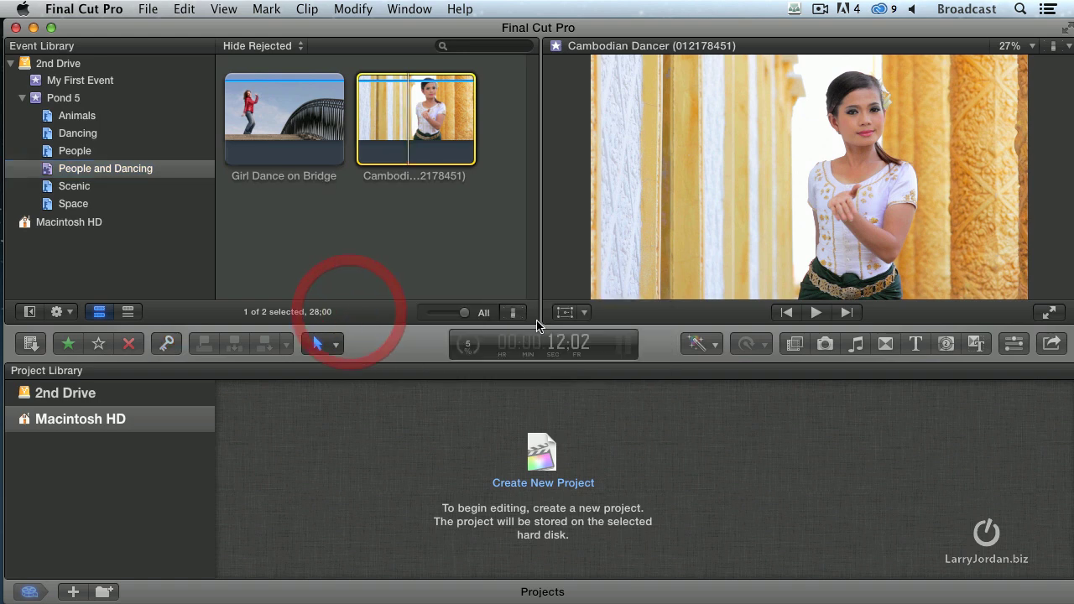
left_click(447, 276)
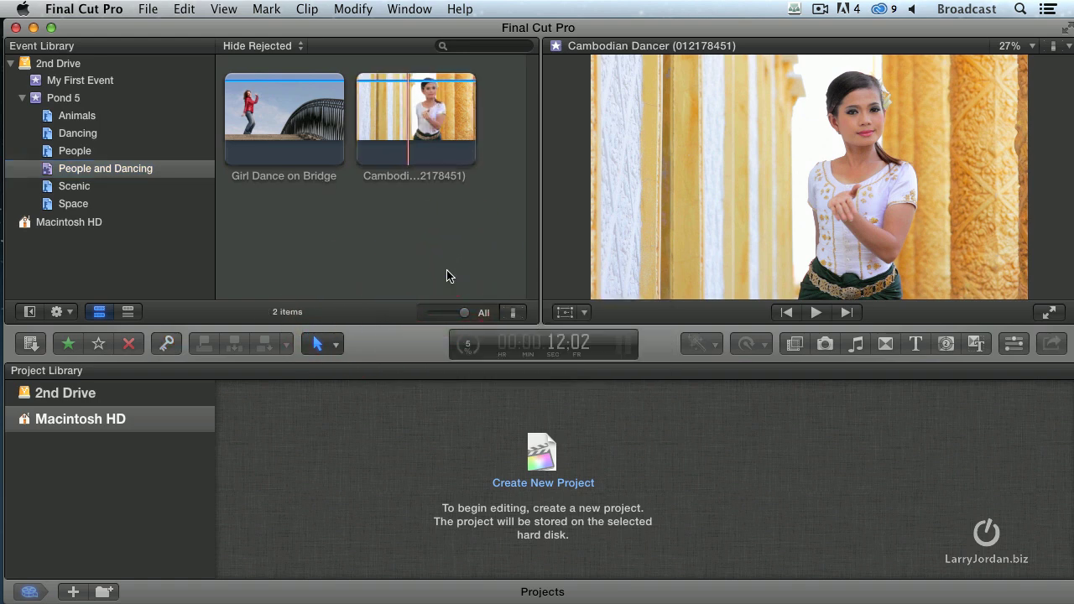